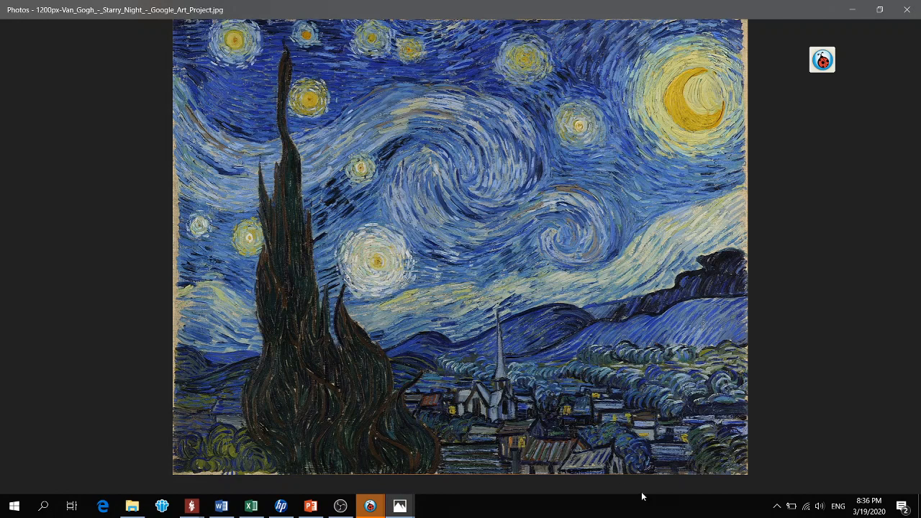
Look through the open landscape pictures: the wheat field, the mill, Field of Dreams, the "What is a Landscape?" slide and the AutoDraw winter scene.
left_click(406, 503)
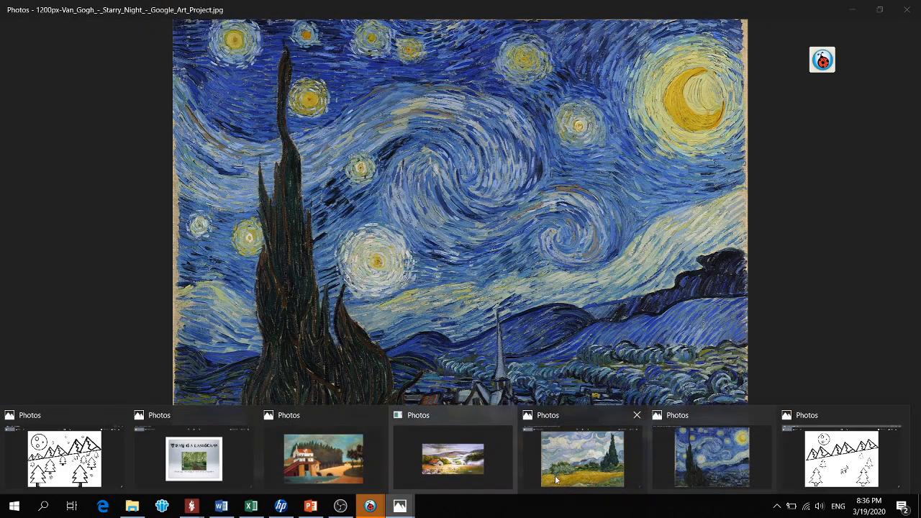
left_click(556, 475)
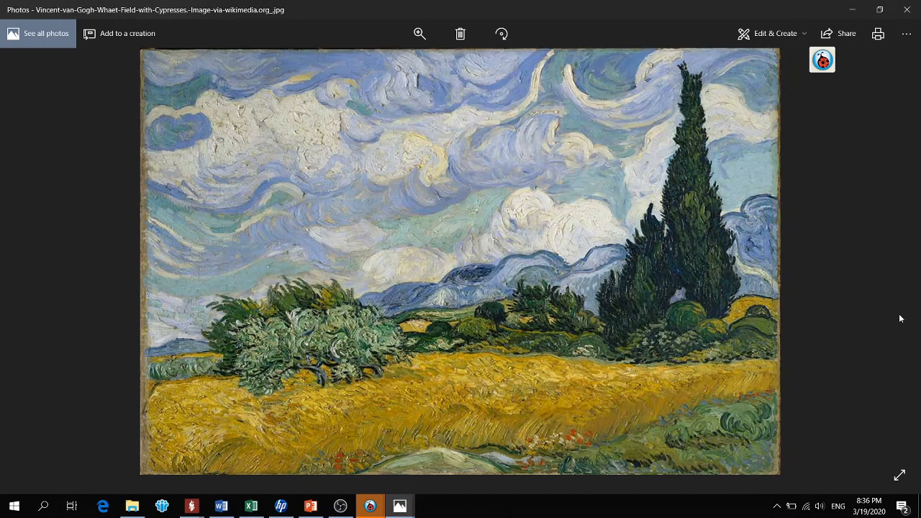
mouse_move(408, 513)
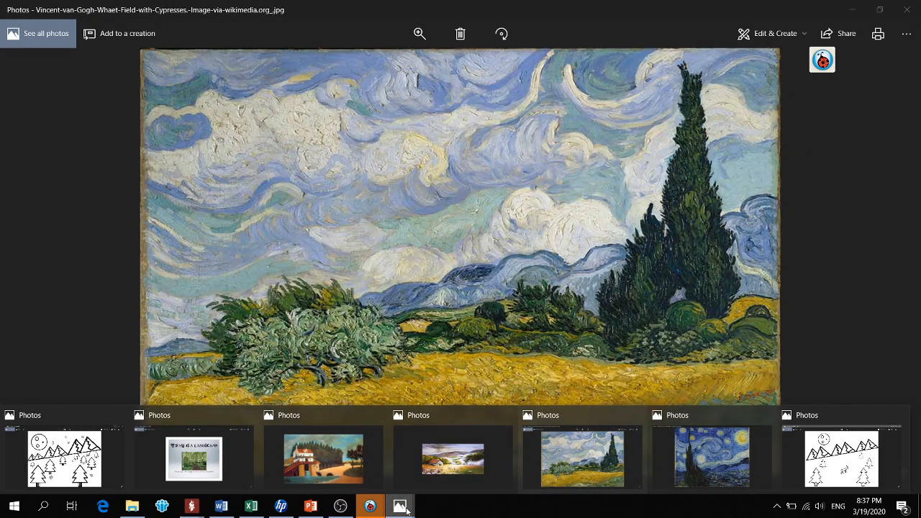
left_click(371, 458)
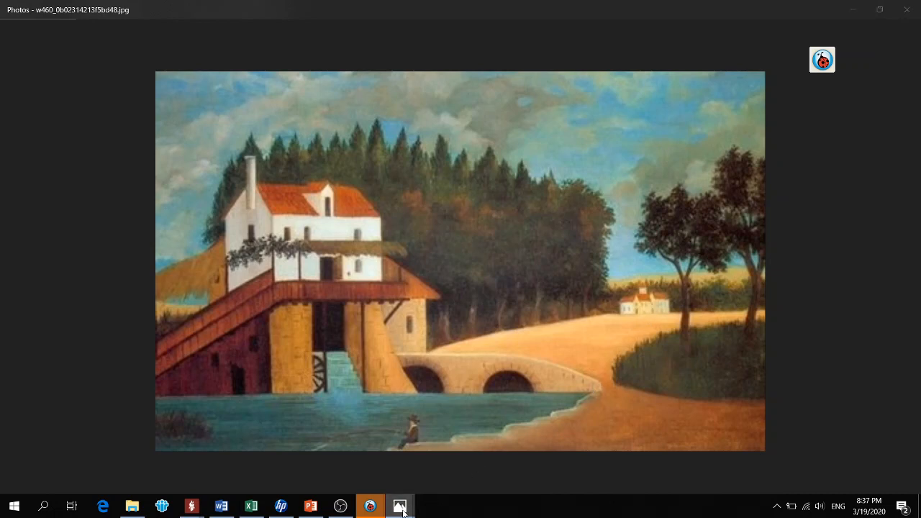
mouse_move(403, 508)
left_click(438, 476)
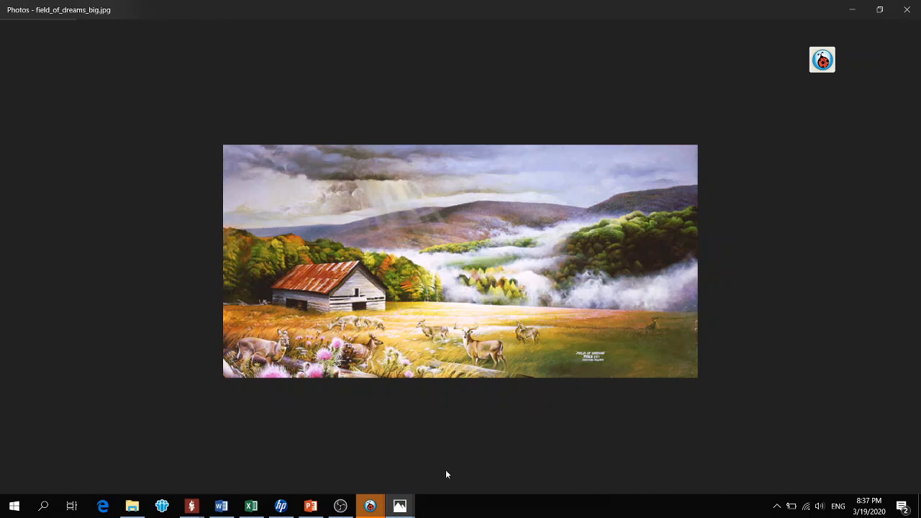
mouse_move(403, 507)
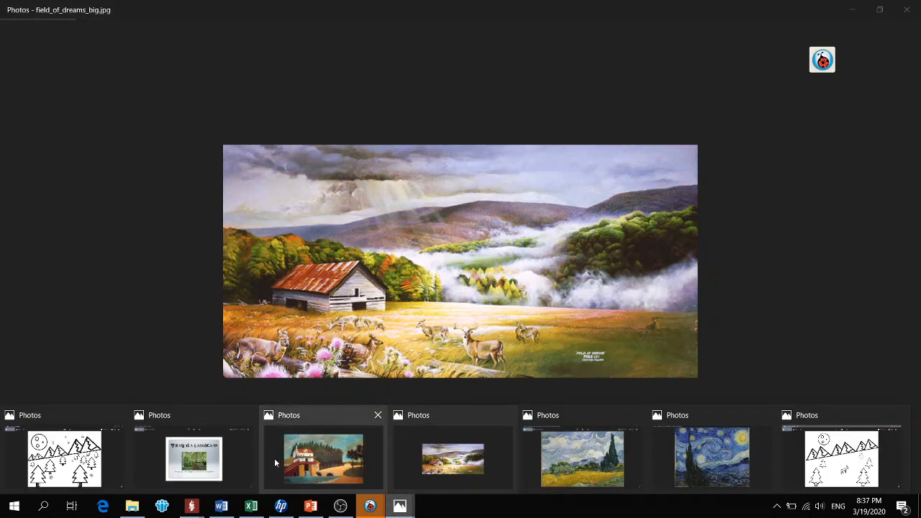
left_click(237, 464)
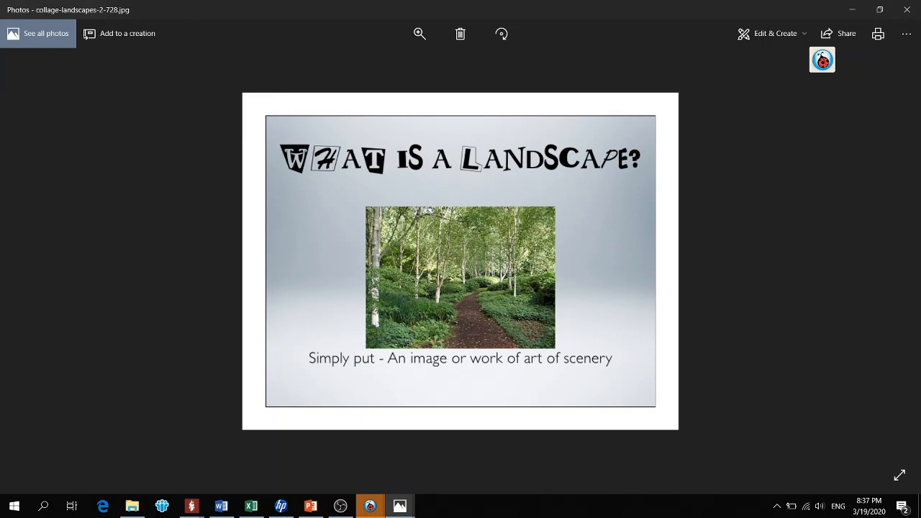
mouse_move(399, 506)
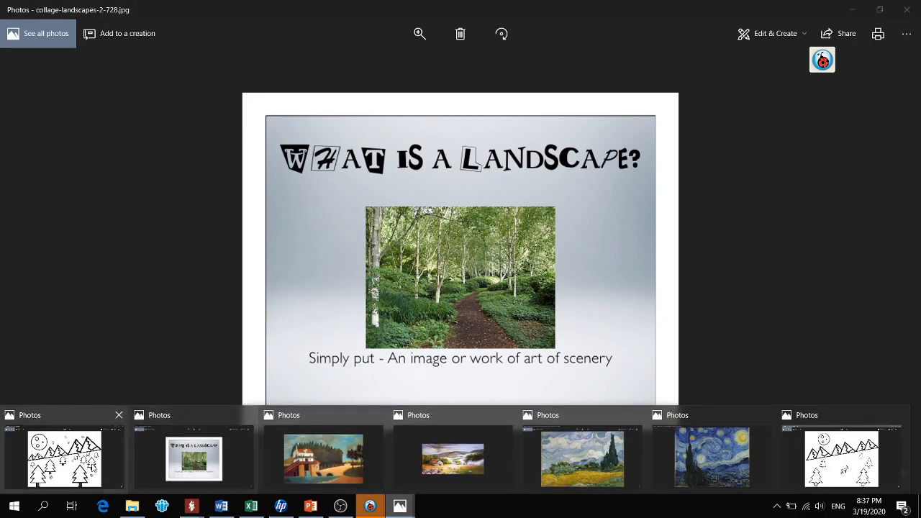
left_click(64, 459)
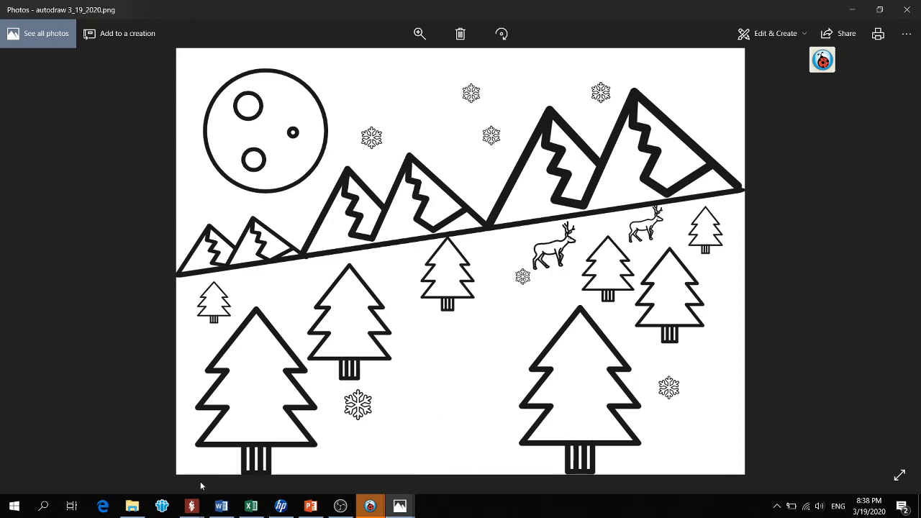
Switch to AutoDraw in the browser and start over with a blank landscape-format canvas.
left_click(192, 506)
left_click(237, 468)
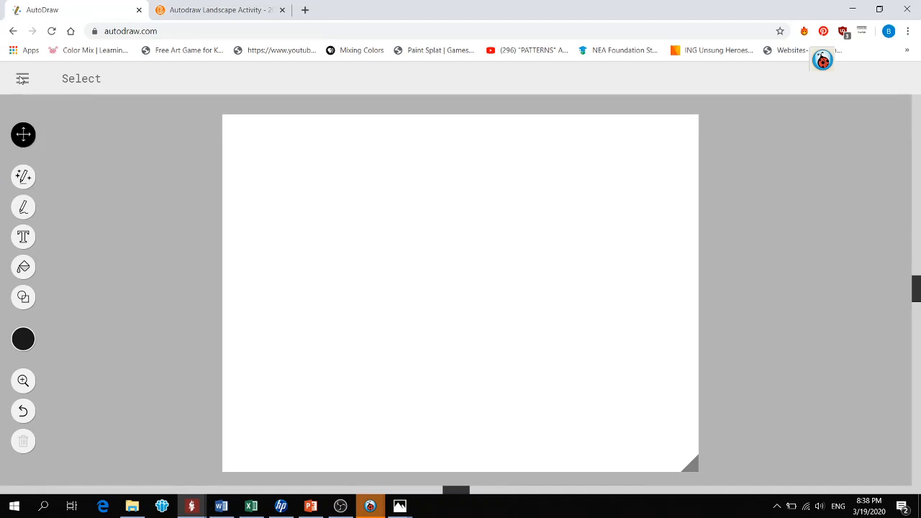
left_click(22, 78)
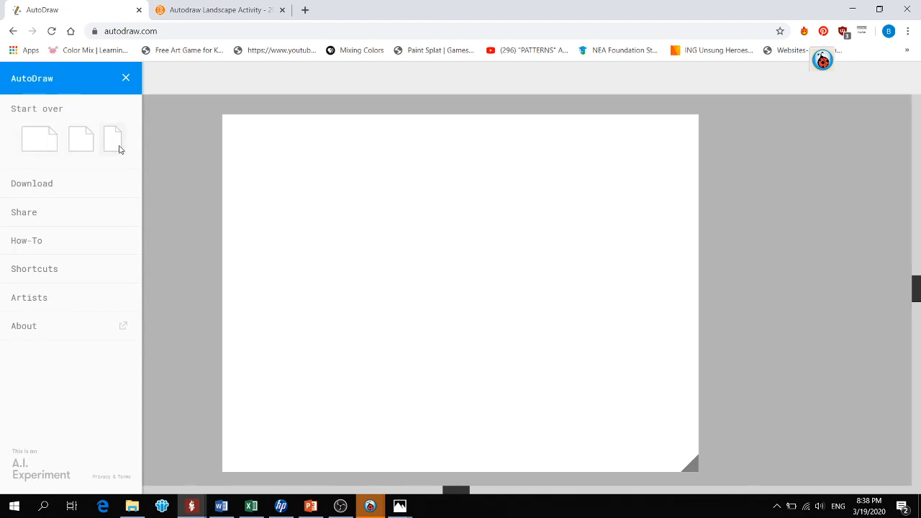
left_click(38, 150)
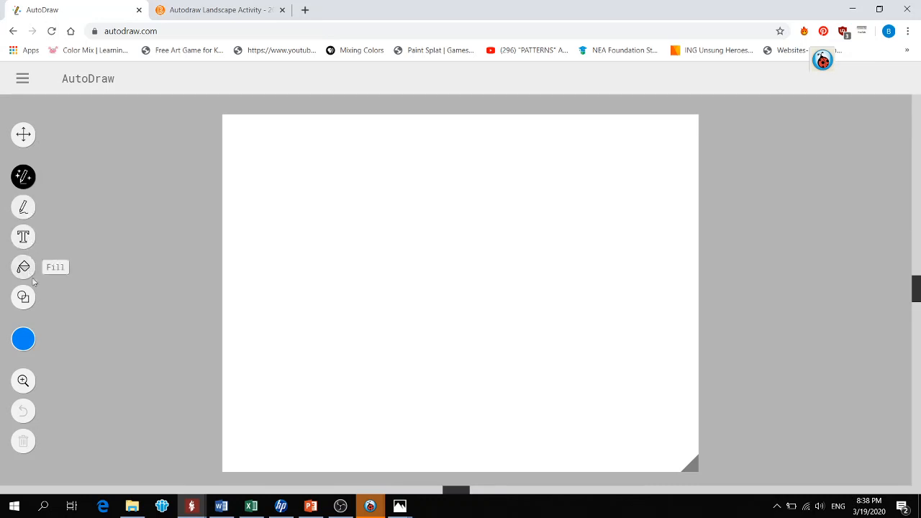
Try the Draw tool in blue with one thin horizontal line and one stroke at maximum thickness above it.
left_click(32, 341)
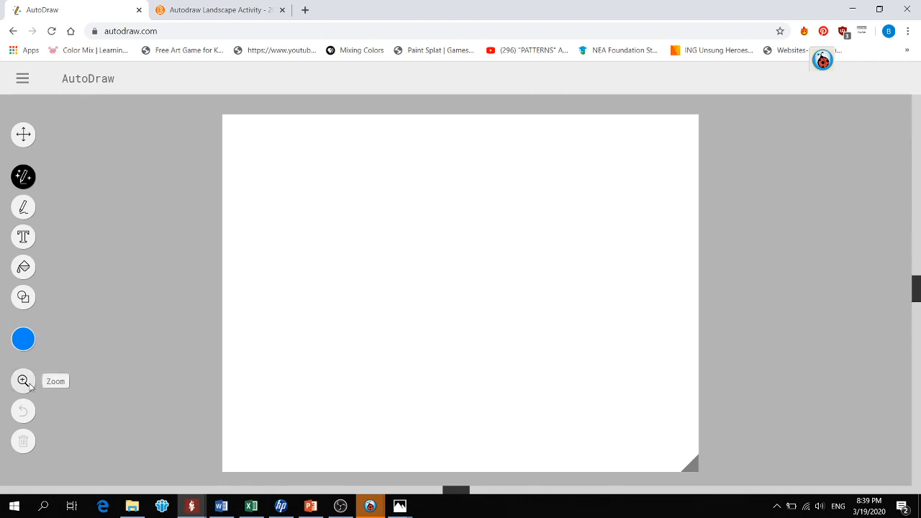
left_click(24, 209)
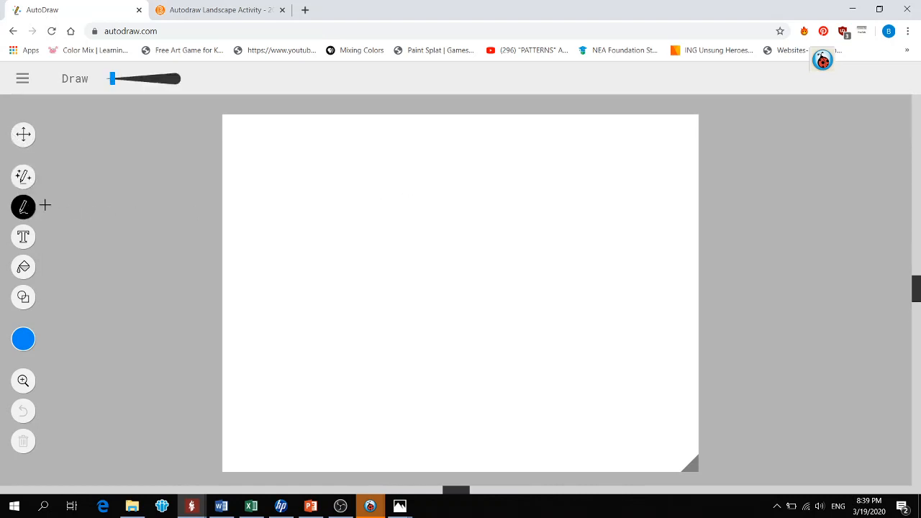
left_click(109, 87)
left_click(107, 85)
left_click_drag(332, 262, 426, 259)
left_click_drag(108, 81, 177, 79)
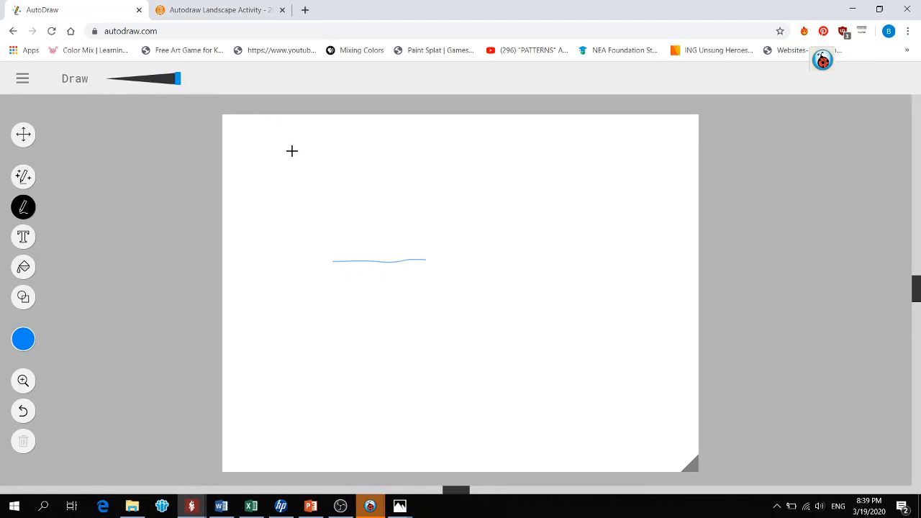
left_click_drag(292, 150, 437, 159)
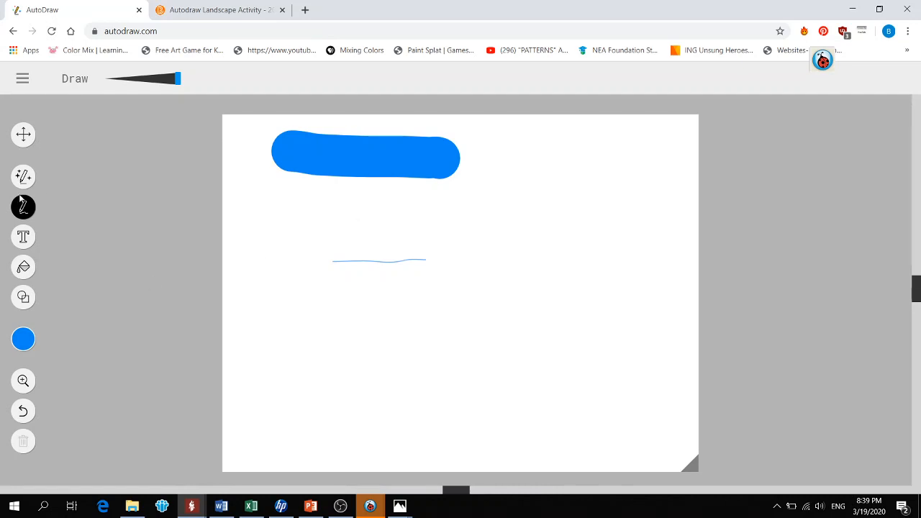
Add the text "draw" below the thin line and set its font size to 16.
left_click(23, 236)
left_click(270, 315)
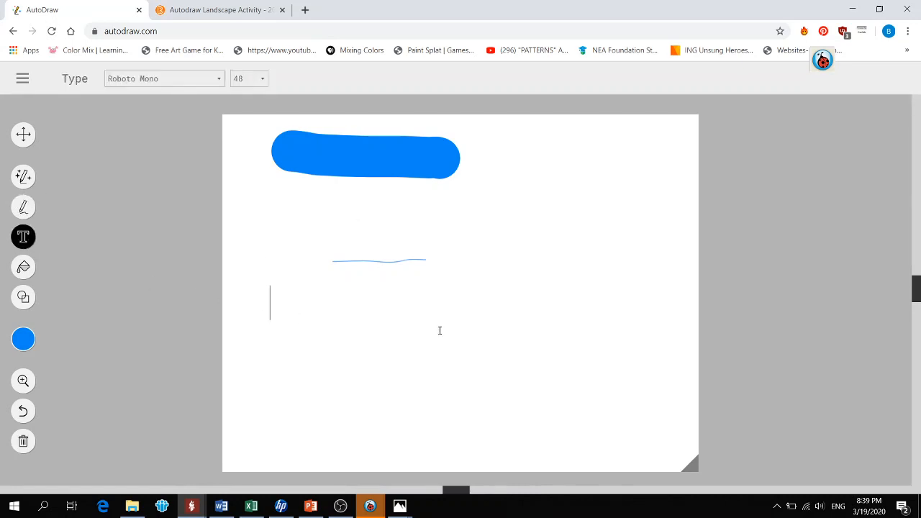
type("draw")
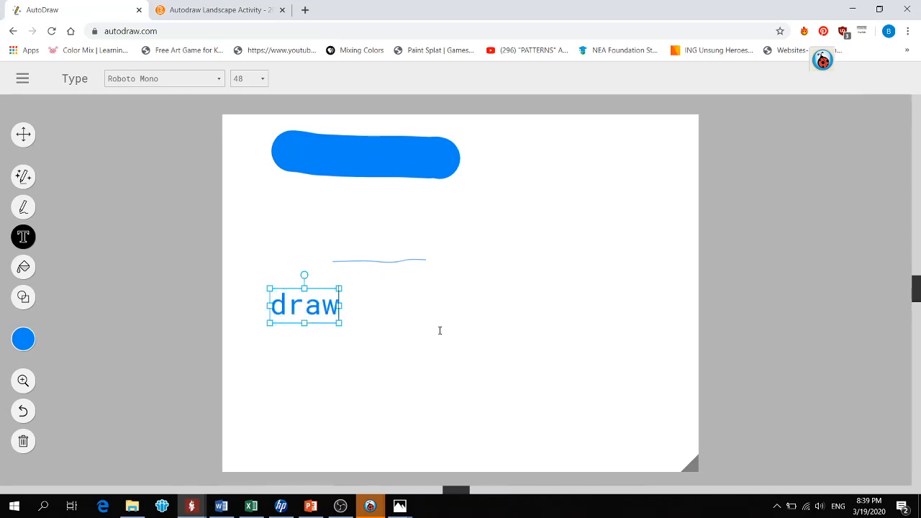
left_click(245, 79)
left_click(246, 173)
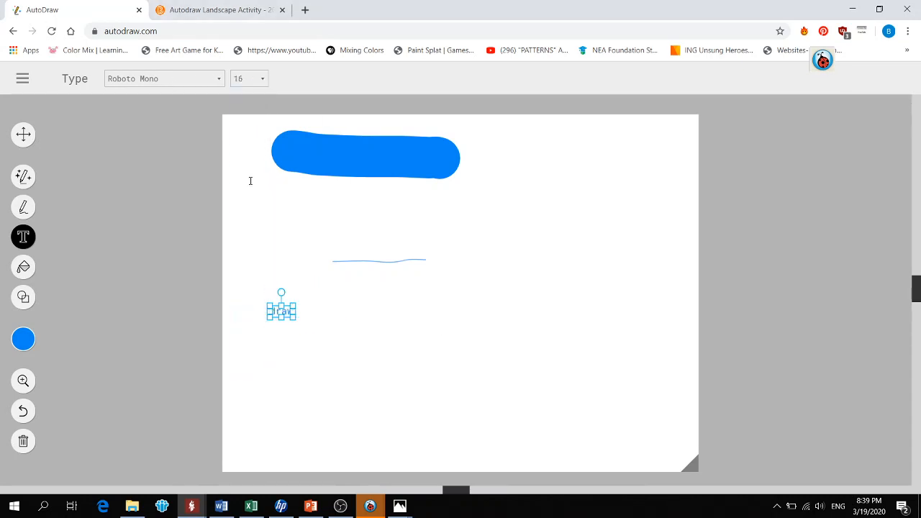
Draw a large circle beside the strokes, fill it with blue, and undo the fill.
left_click(24, 270)
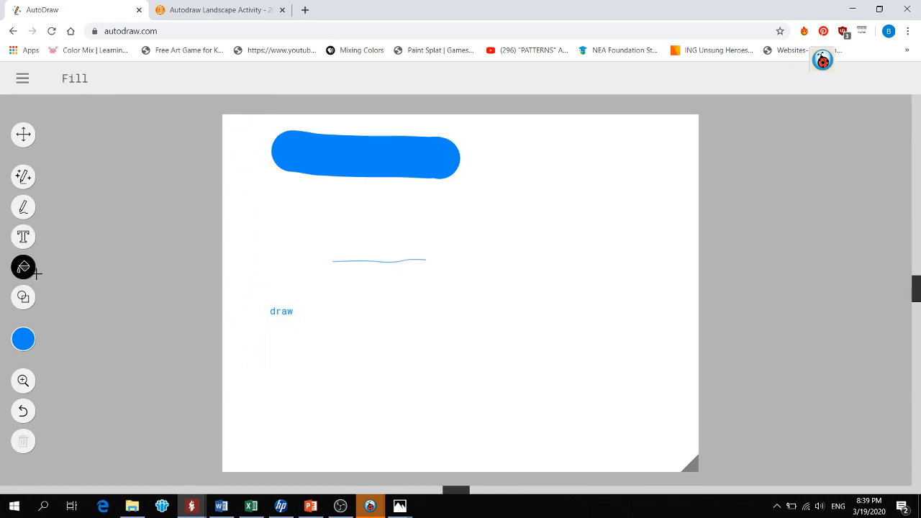
left_click(26, 298)
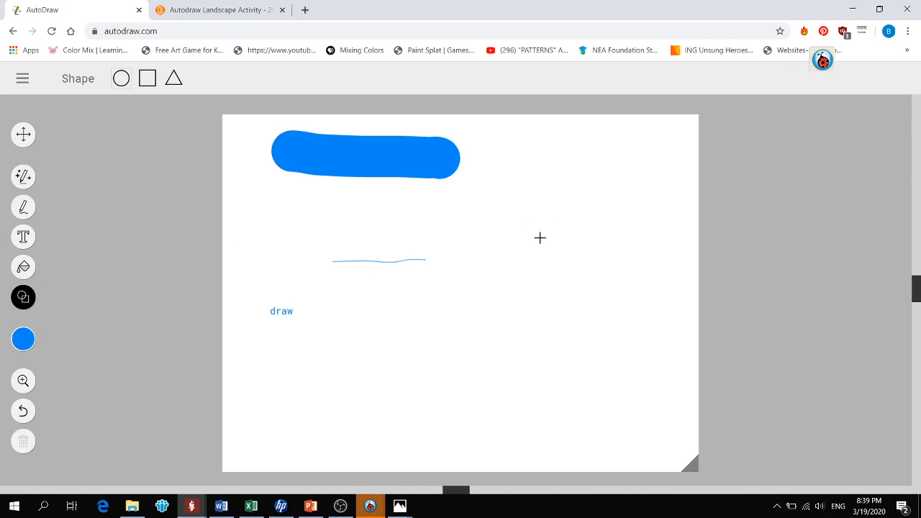
left_click_drag(540, 238, 481, 280)
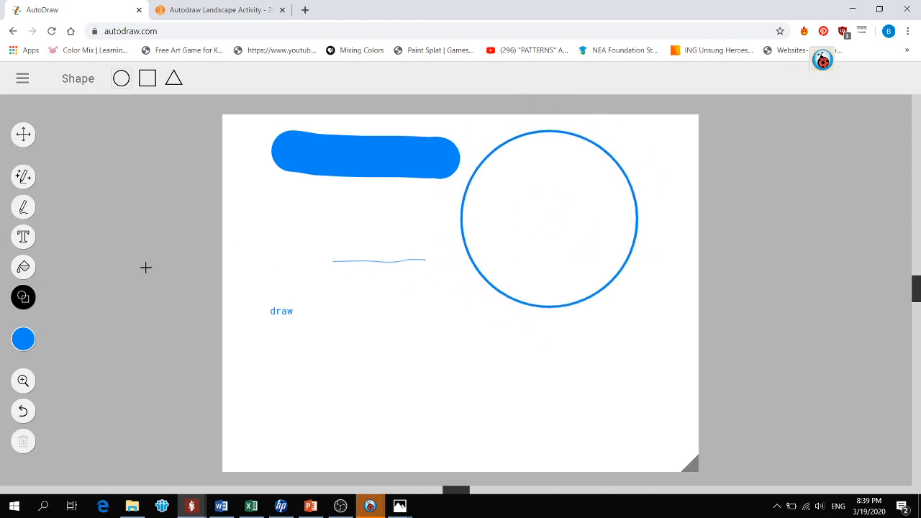
left_click(24, 270)
left_click(530, 235)
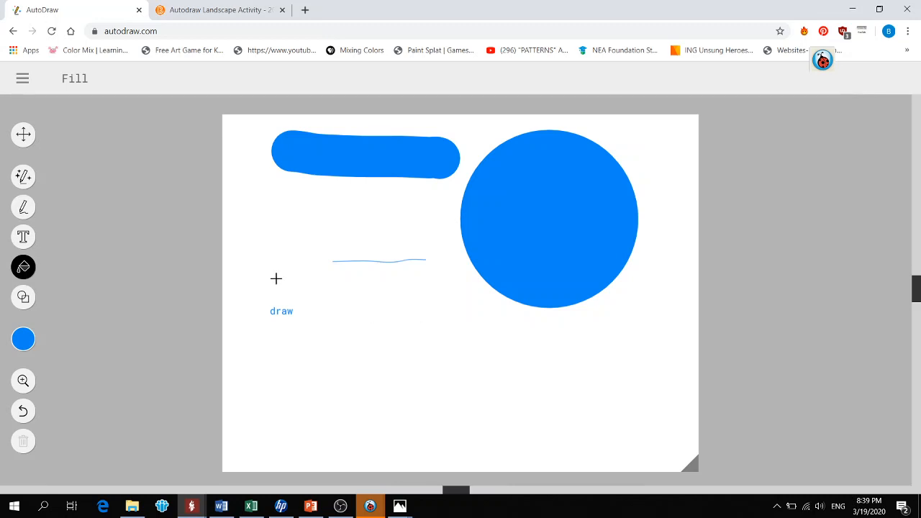
left_click(23, 411)
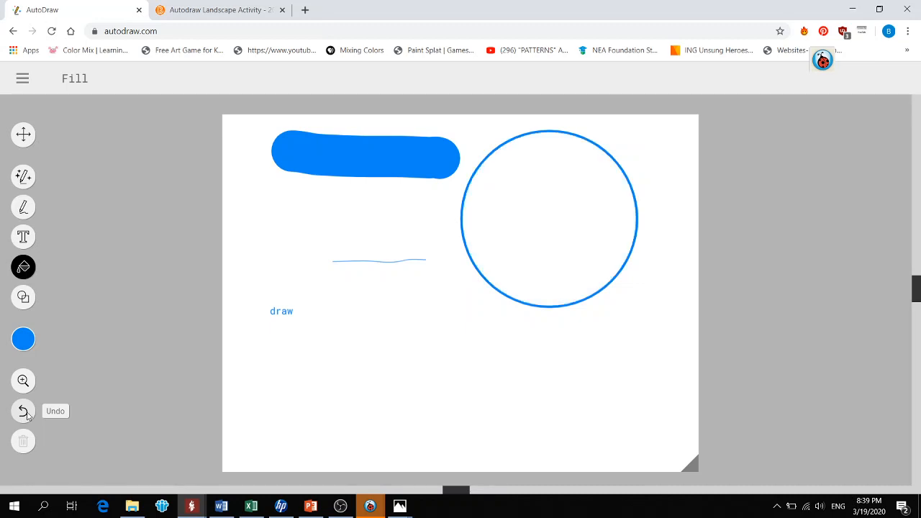
Delete the thick blue stroke and the large circle from the canvas.
left_click(23, 135)
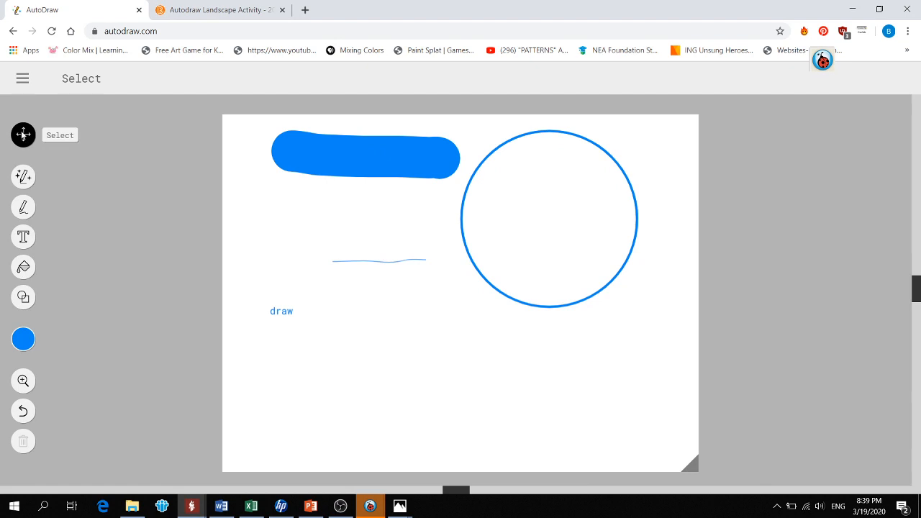
left_click(334, 154)
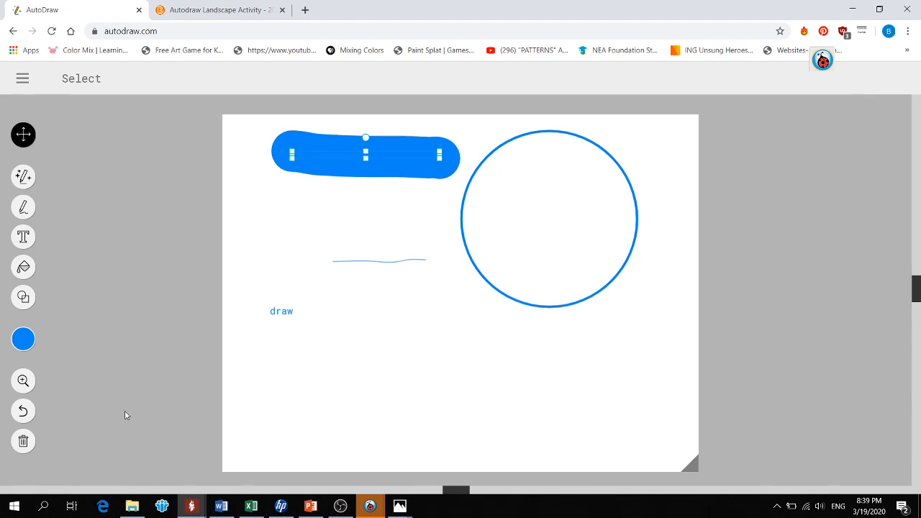
left_click(23, 443)
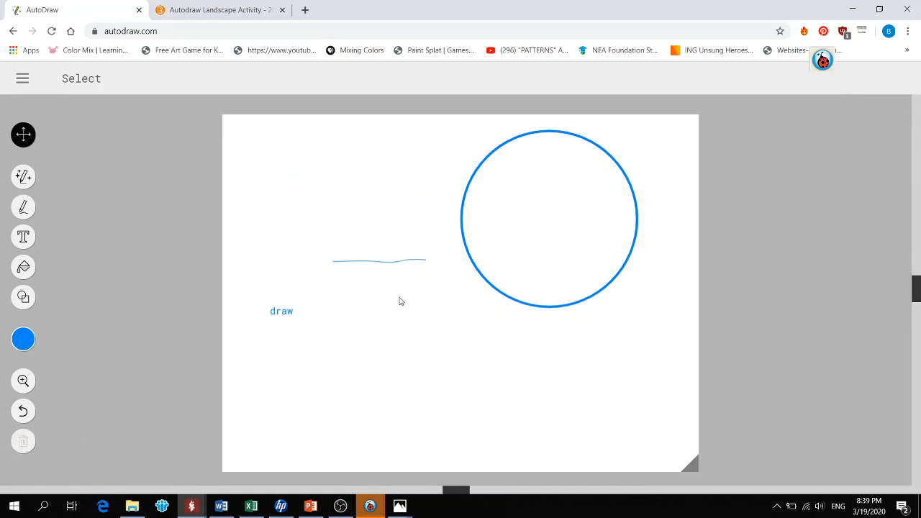
left_click(467, 249)
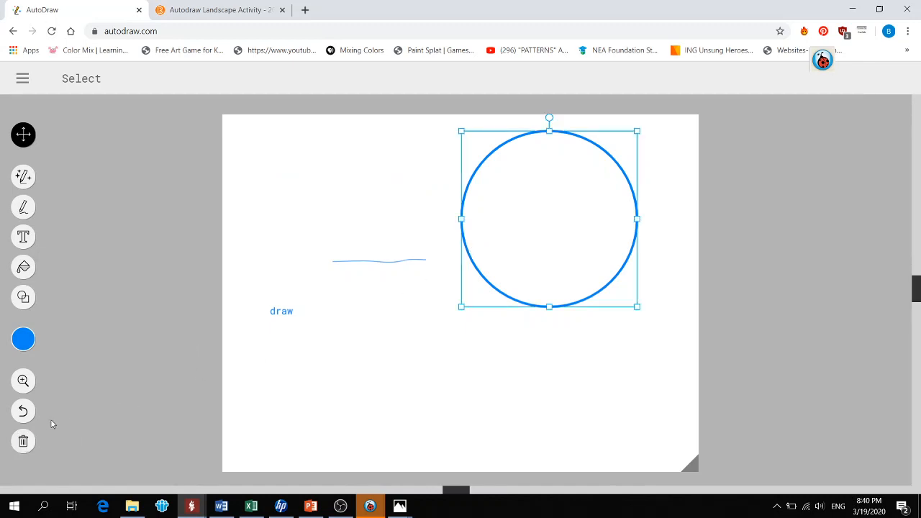
left_click(23, 441)
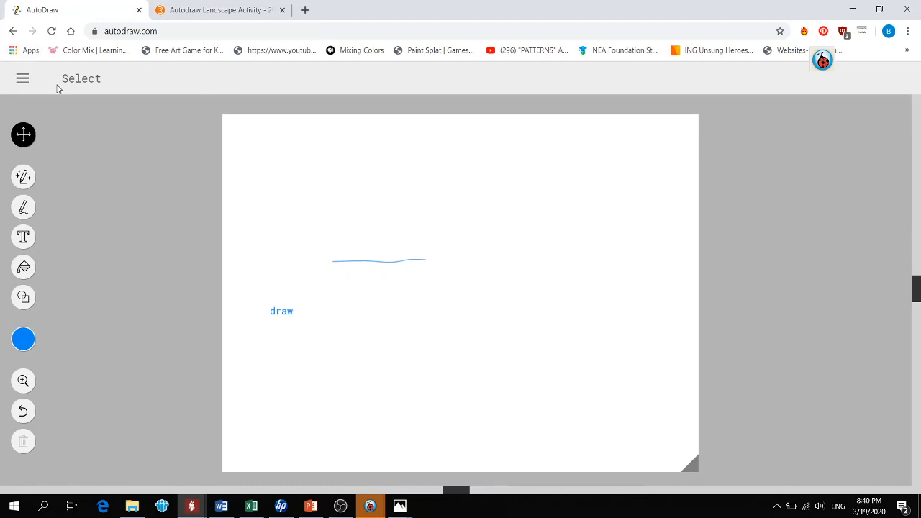
Discard the test drawing by starting over with a blank landscape-format canvas.
left_click(23, 79)
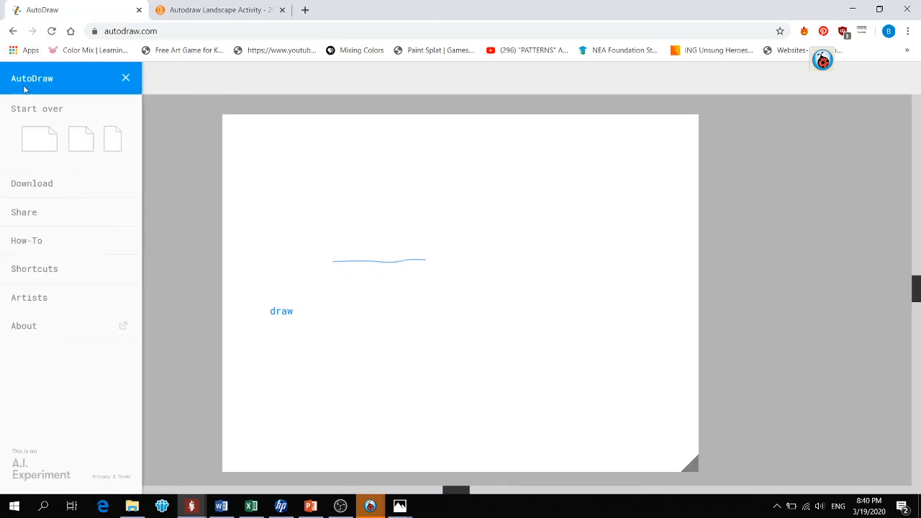
left_click(32, 140)
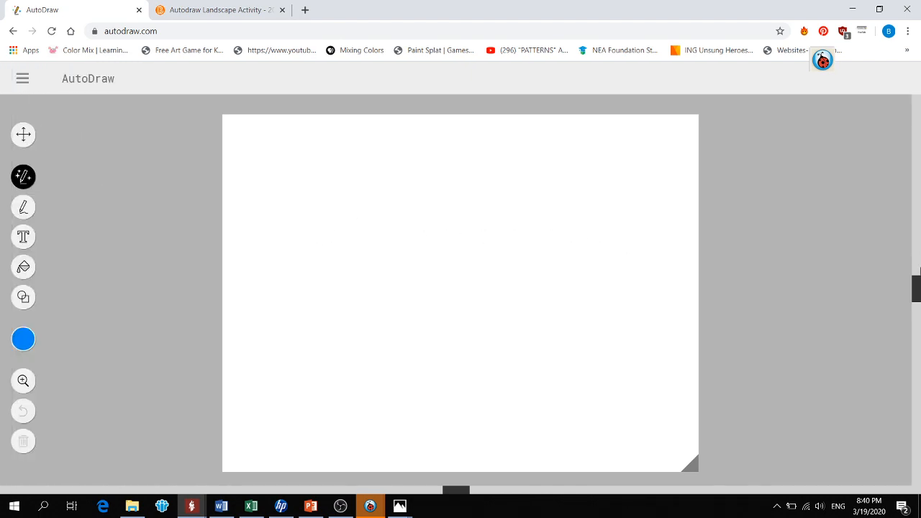
Draw a black horizontal line across the full canvas width with AutoDraw and replace it with the suggested straight line.
left_click(22, 342)
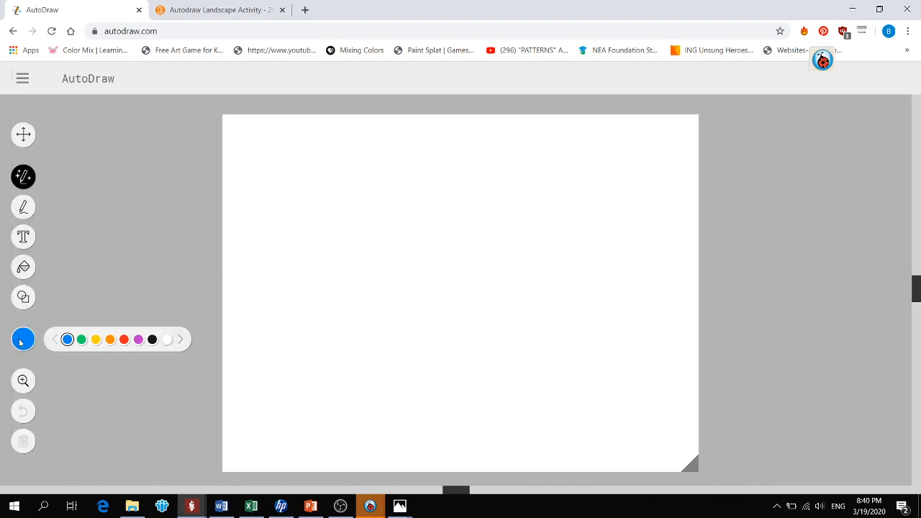
left_click(152, 339)
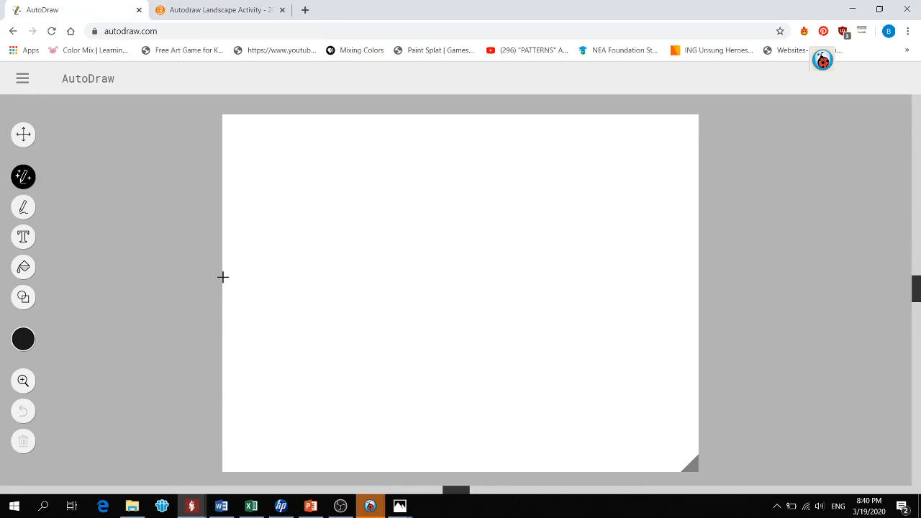
mouse_move(222, 277)
left_mouse_down()
mouse_move(354, 285)
mouse_move(702, 272)
left_mouse_up()
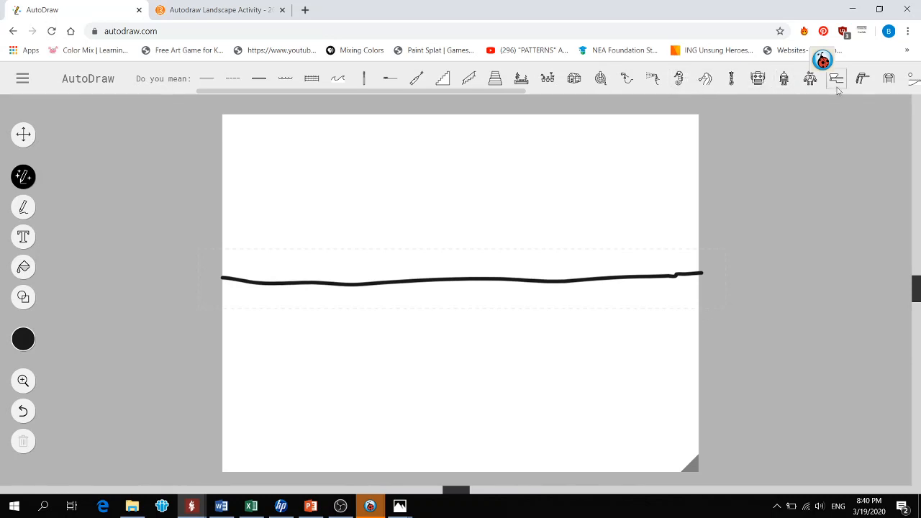
left_click(203, 82)
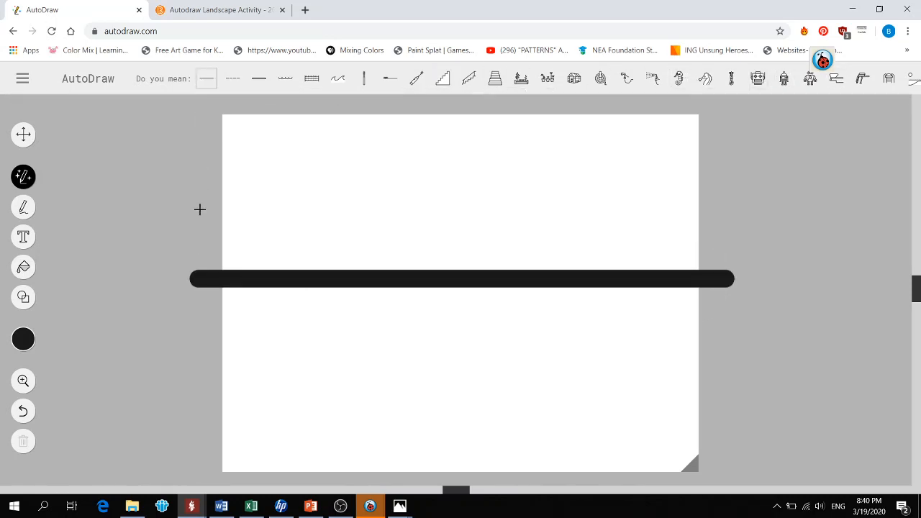
Move the thick horizontal line slightly to the right and tilt it so it rises toward the canvas's right side.
left_click(23, 135)
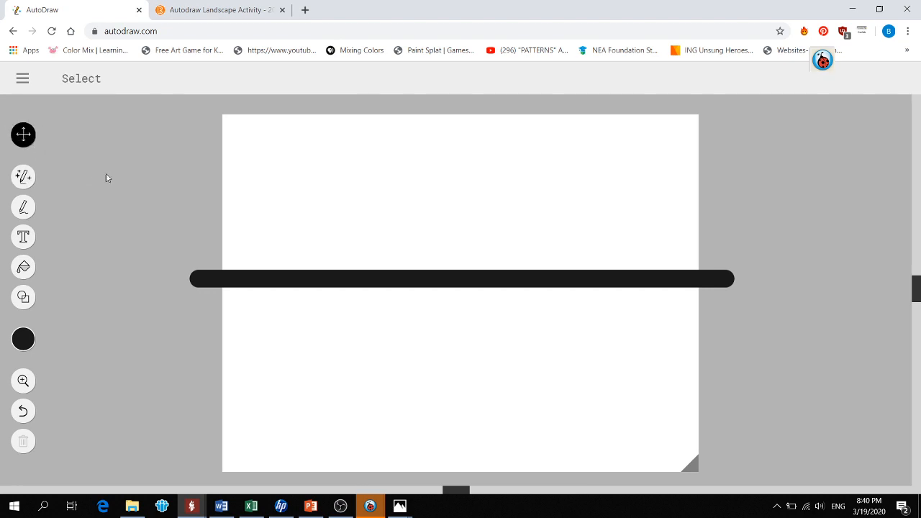
left_click(378, 282)
left_click_drag(396, 286, 418, 284)
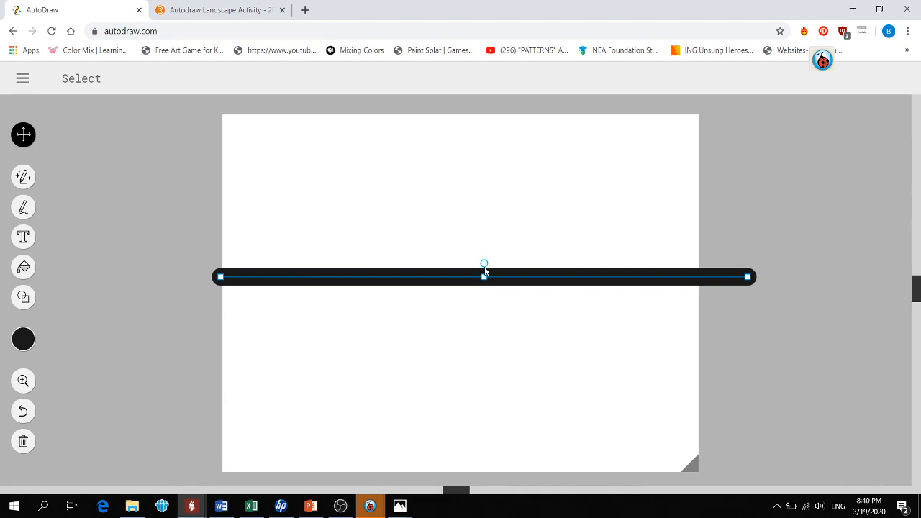
left_click_drag(485, 268, 471, 217)
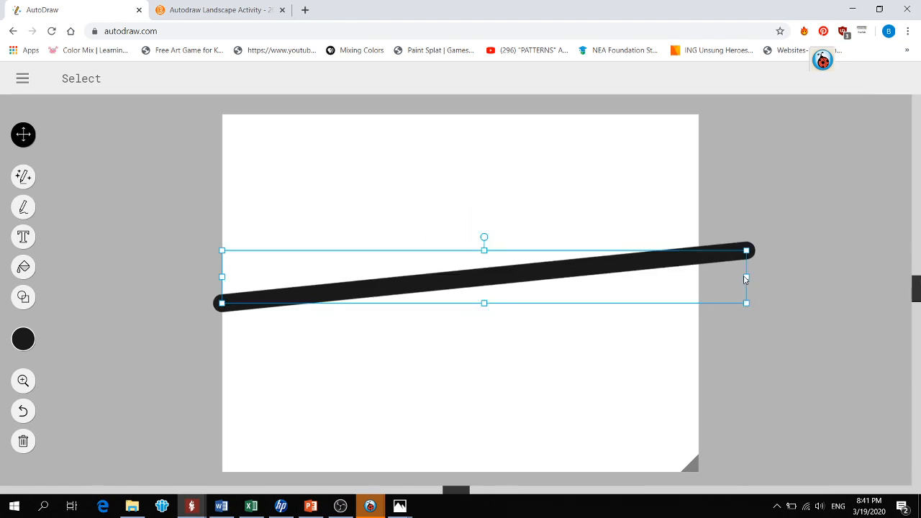
Flatten the tilted line into a thin stroke and adjust its length and position to nearly span the canvas.
left_click_drag(746, 278, 708, 277)
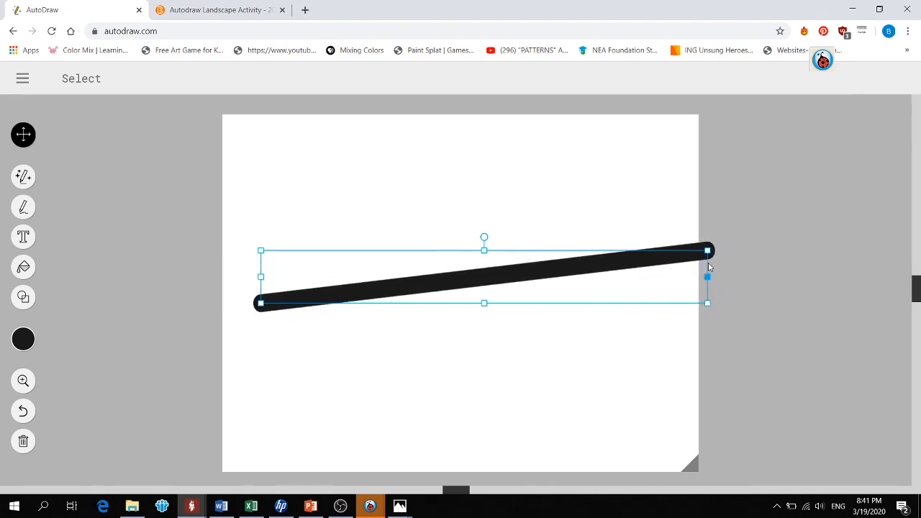
left_click_drag(485, 308, 491, 285)
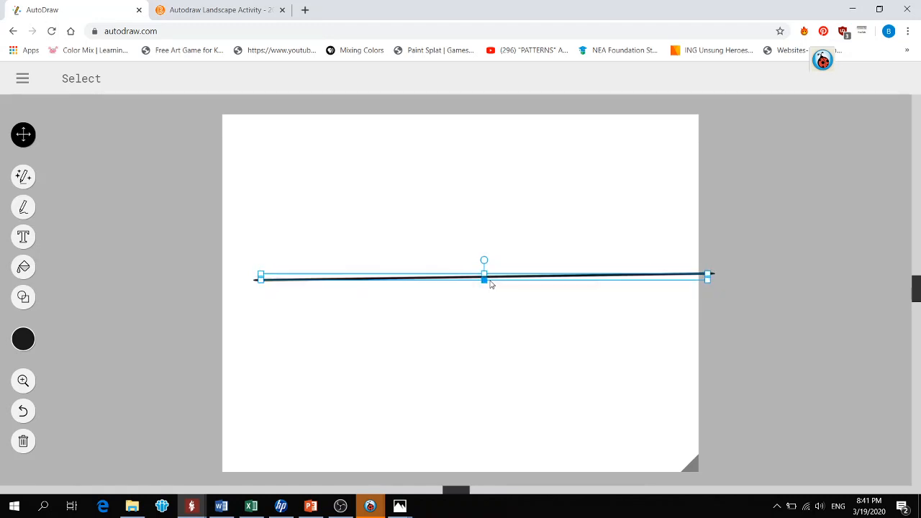
left_click_drag(401, 281, 375, 258)
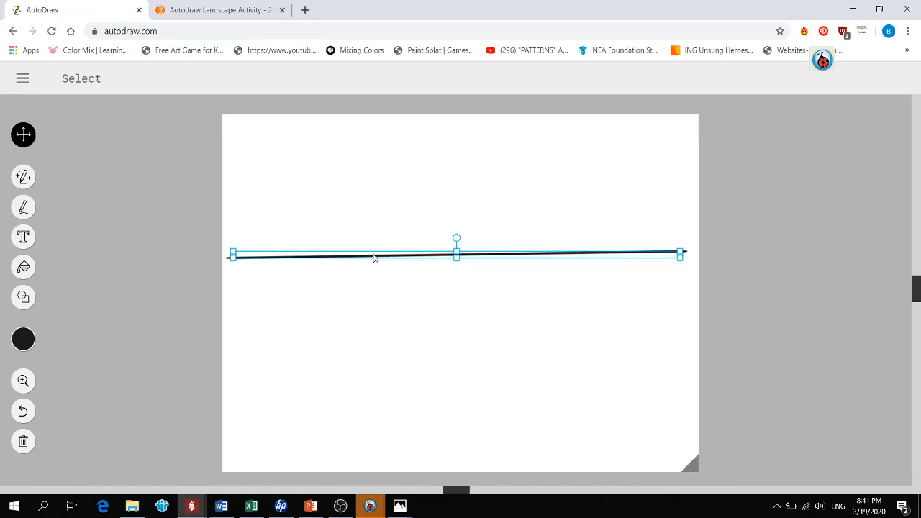
left_click_drag(679, 256, 690, 253)
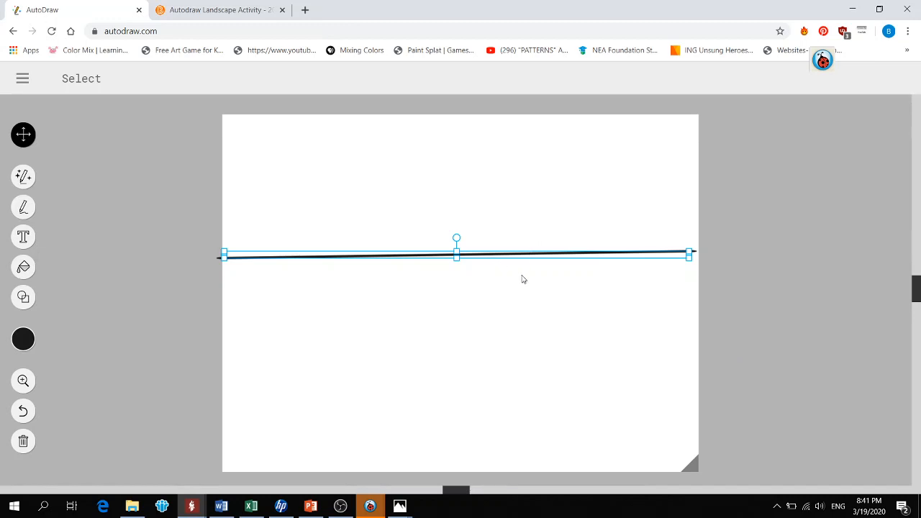
Nudge the thin line to center it across the canvas and raise it slightly.
key("Right")
key("Right")
key("Right")
key("Right")
key("Right")
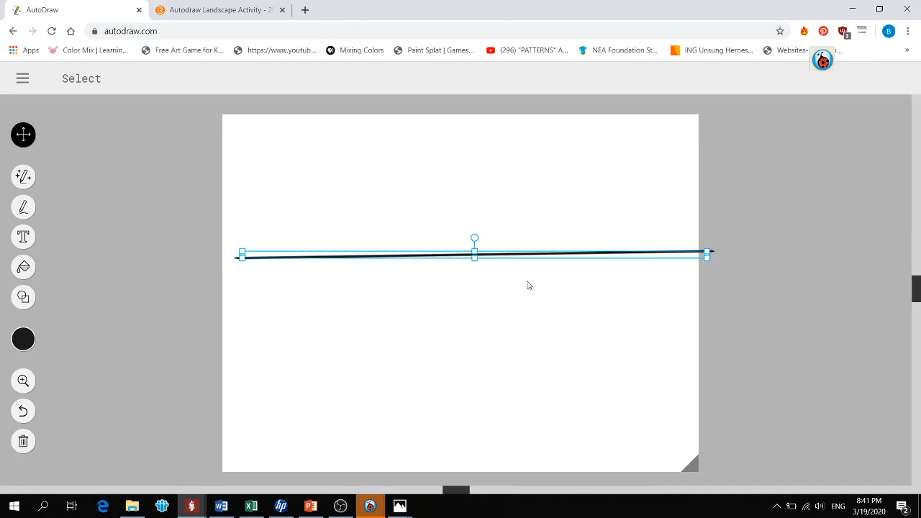
key("Left")
key("Left")
key("Left")
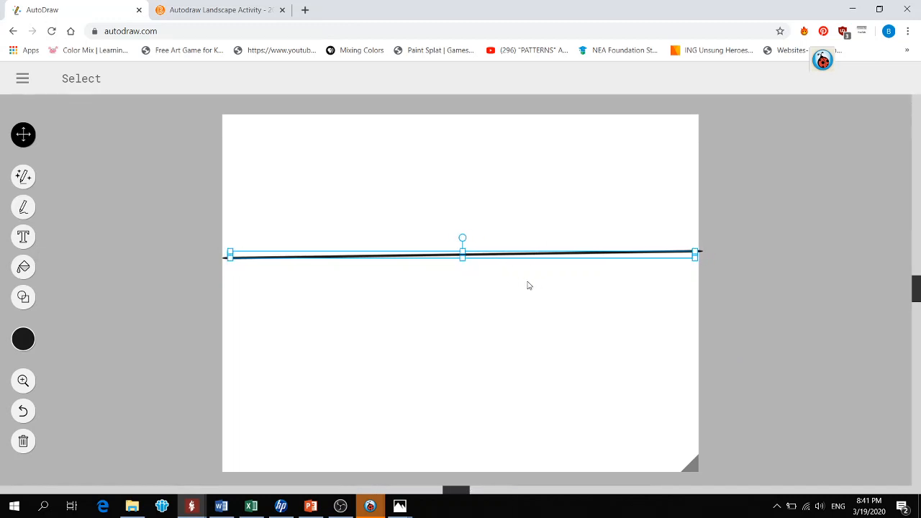
key("Down")
key("Down")
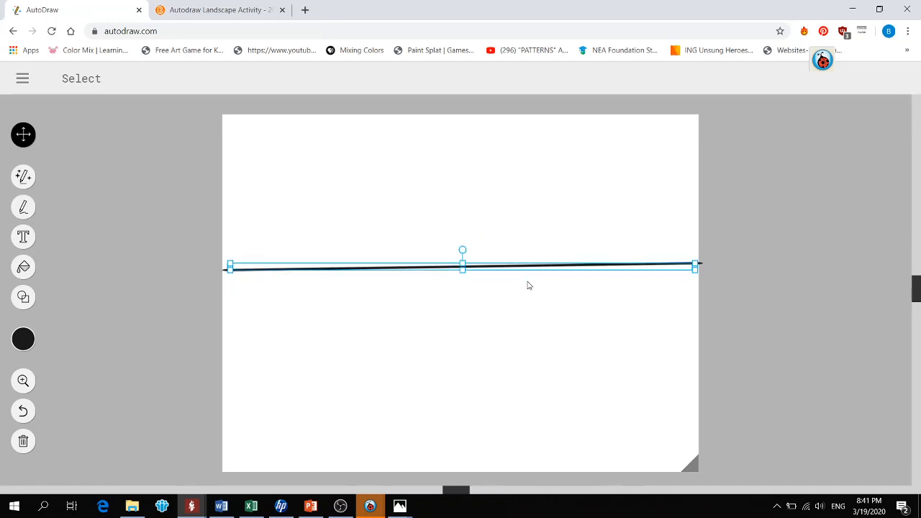
key("Up")
key("Up")
key("Up")
key("Up")
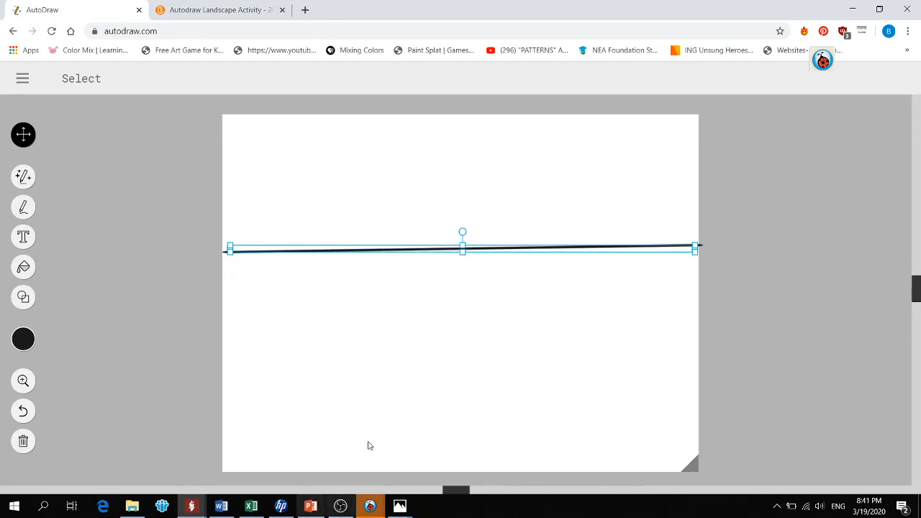
Tilt the horizon line more steeply upward to the right, lower it slightly, and stretch it to both canvas edges.
mouse_move(463, 234)
left_mouse_down()
mouse_move(450, 235)
mouse_move(458, 232)
left_mouse_up()
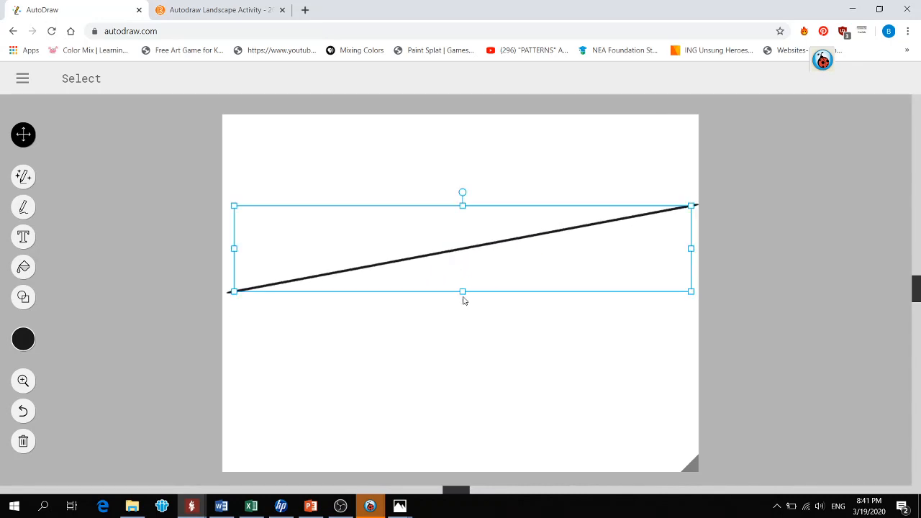
key("Down")
key("Down")
key("Down")
key("Down")
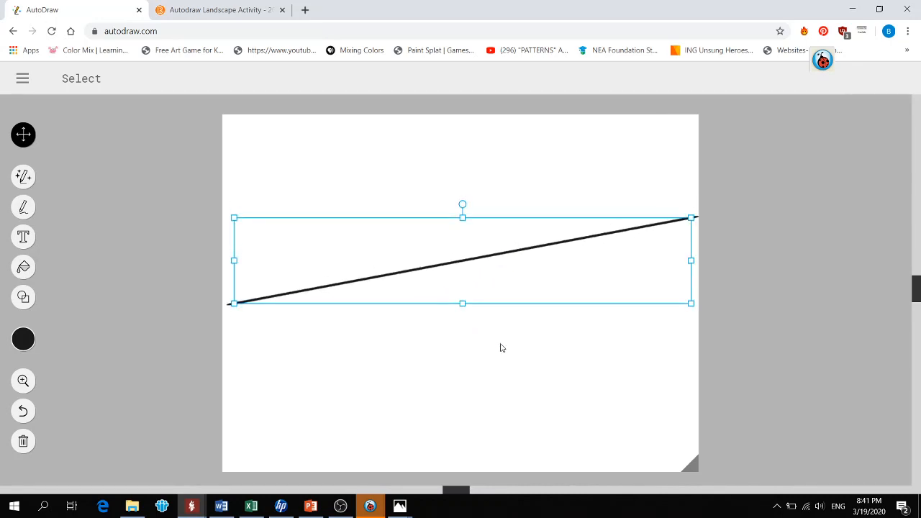
left_click_drag(234, 260, 229, 266)
left_click(615, 395)
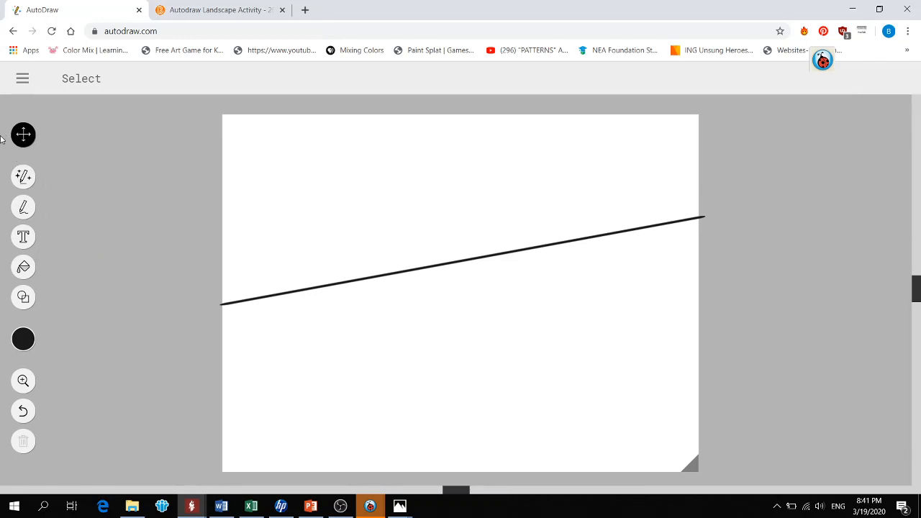
Draw a row of four peaks along the sloping line with AutoDraw and replace it with the suggested pair of snow-capped mountains.
left_click(23, 180)
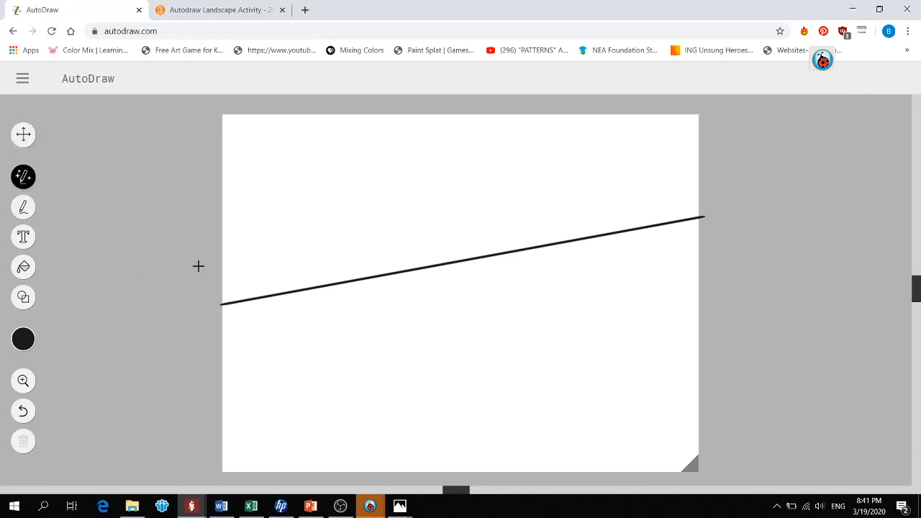
mouse_move(222, 303)
left_mouse_down()
mouse_move(274, 244)
mouse_move(315, 239)
mouse_move(343, 278)
mouse_move(356, 274)
mouse_move(411, 195)
mouse_move(479, 257)
mouse_move(514, 202)
mouse_move(557, 187)
mouse_move(591, 238)
mouse_move(613, 187)
mouse_move(650, 165)
mouse_move(692, 219)
left_mouse_up()
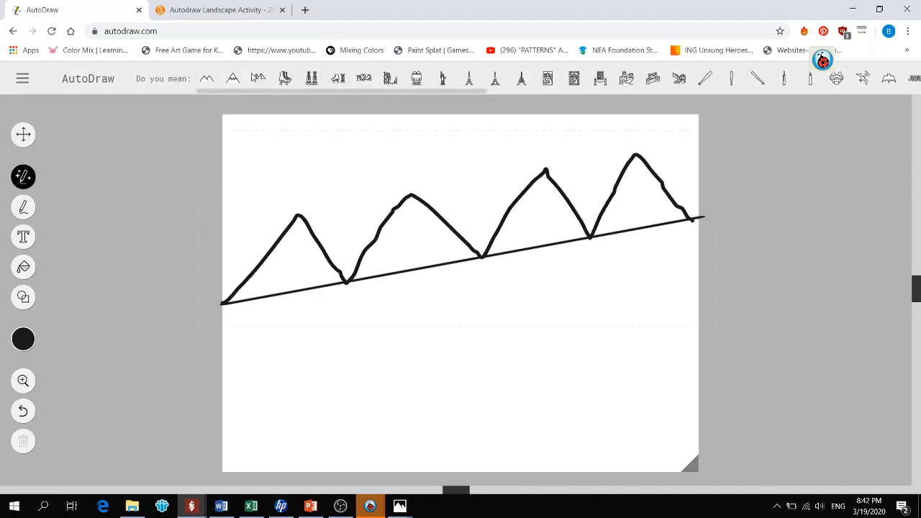
left_click(258, 80)
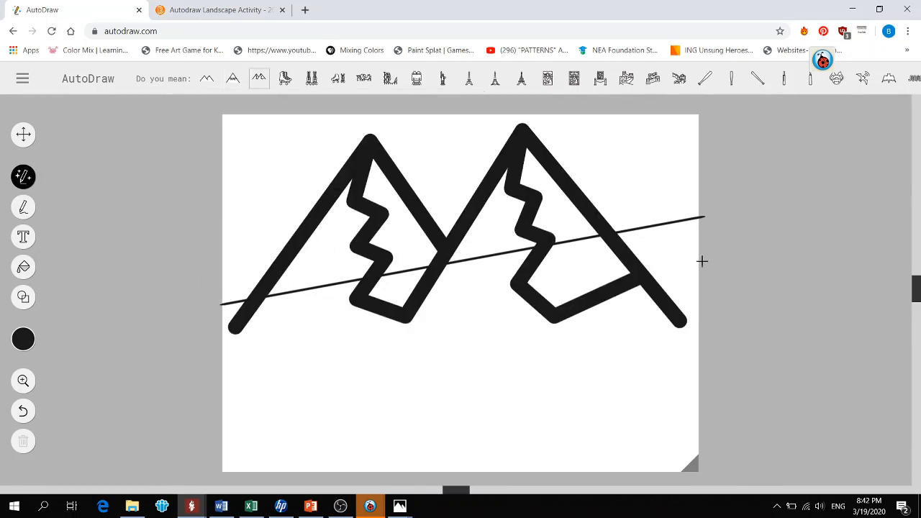
Shrink the mountain pair, rotate it to match the slope, and place it on the upper right end of the horizon line.
left_click(24, 136)
left_click(359, 218)
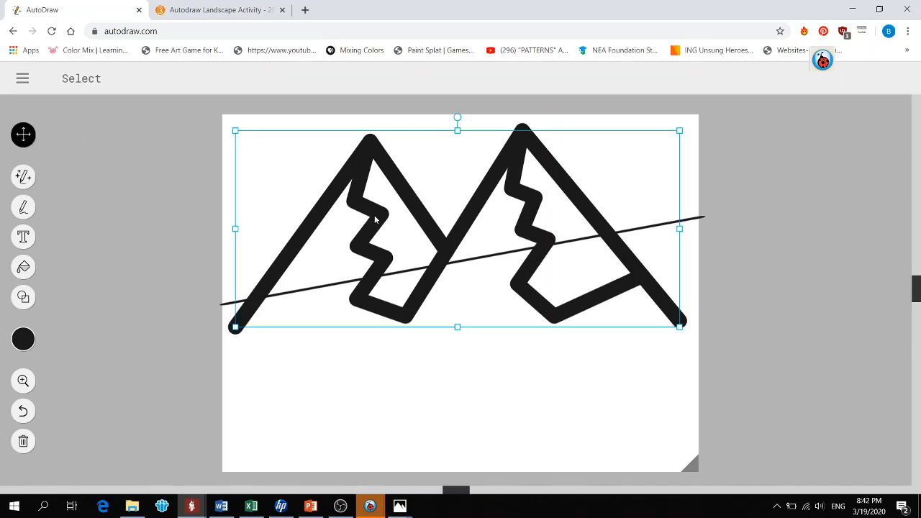
left_click_drag(239, 133, 360, 208)
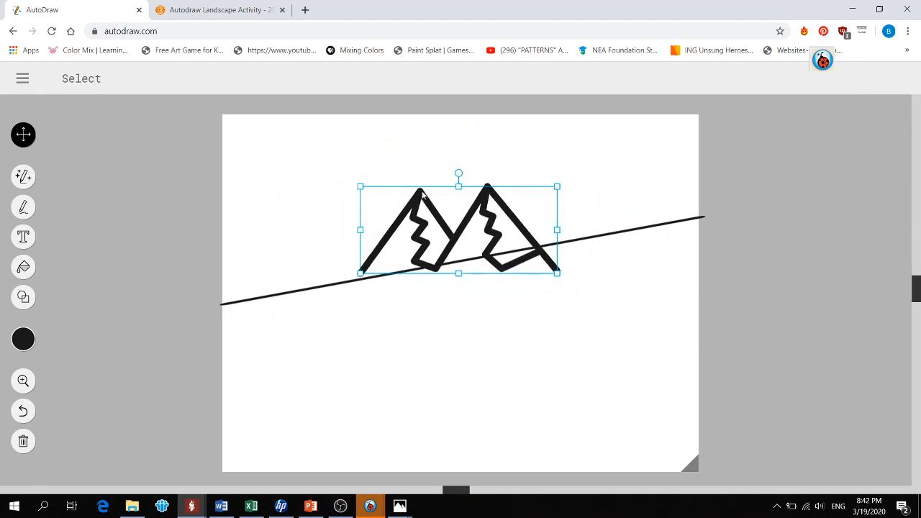
mouse_move(460, 173)
left_mouse_down()
mouse_move(446, 173)
mouse_move(451, 178)
left_mouse_up()
mouse_move(464, 223)
left_mouse_down()
mouse_move(543, 186)
mouse_move(596, 186)
left_mouse_up()
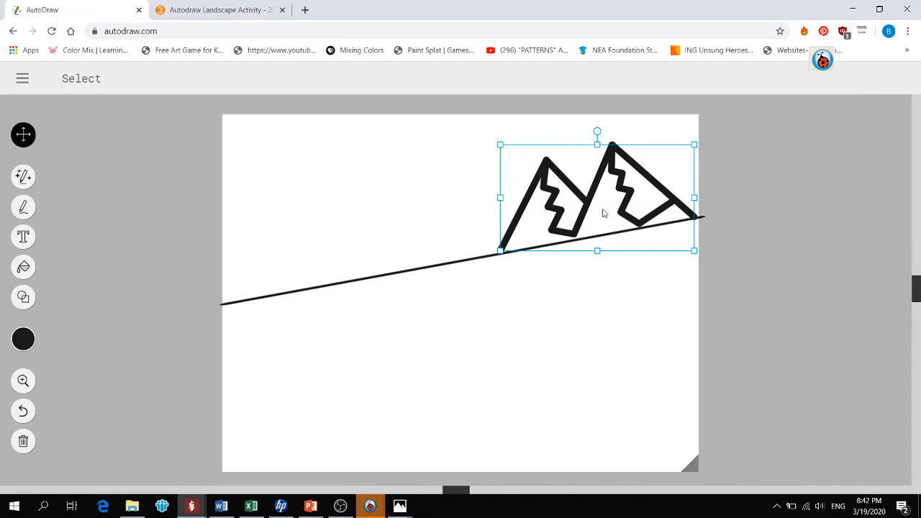
Shift the mountain pair slightly left and paste a copy of it on the slope, directly adjoining its left side.
left_click(482, 336)
left_click(508, 228)
right_click(538, 213)
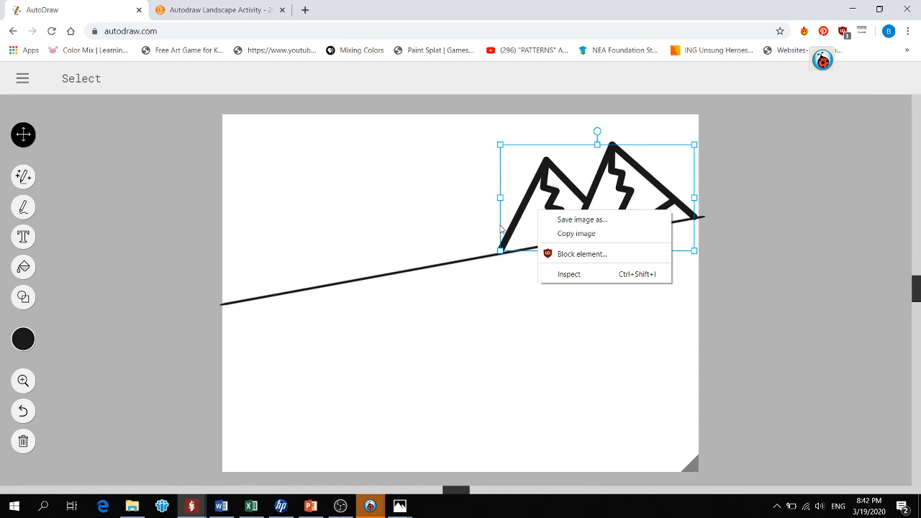
left_click(501, 229)
left_click_drag(501, 228, 494, 228)
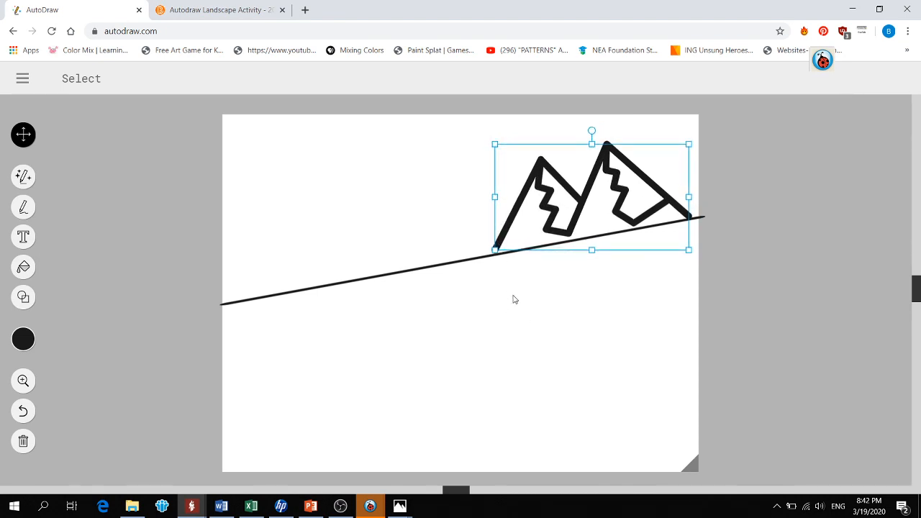
key("ctrl+v")
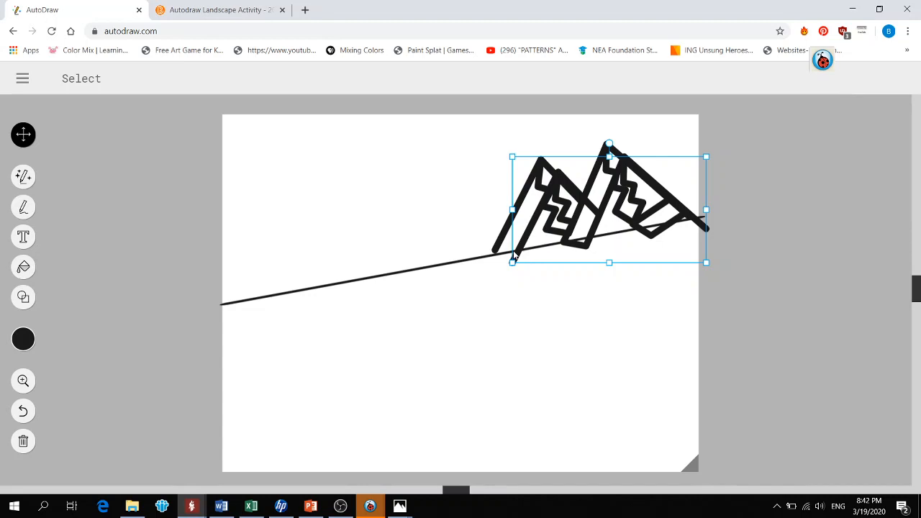
mouse_move(517, 254)
left_mouse_down()
mouse_move(333, 259)
mouse_move(305, 278)
left_mouse_up()
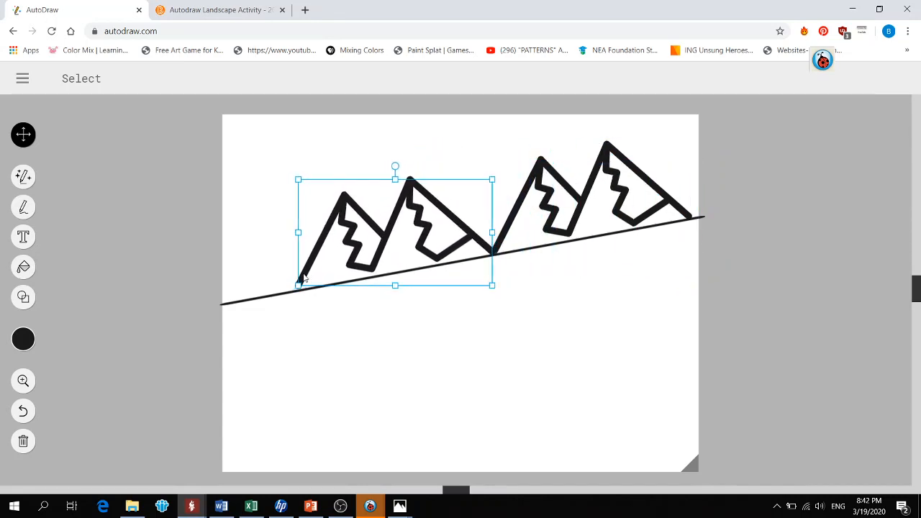
left_click(440, 350)
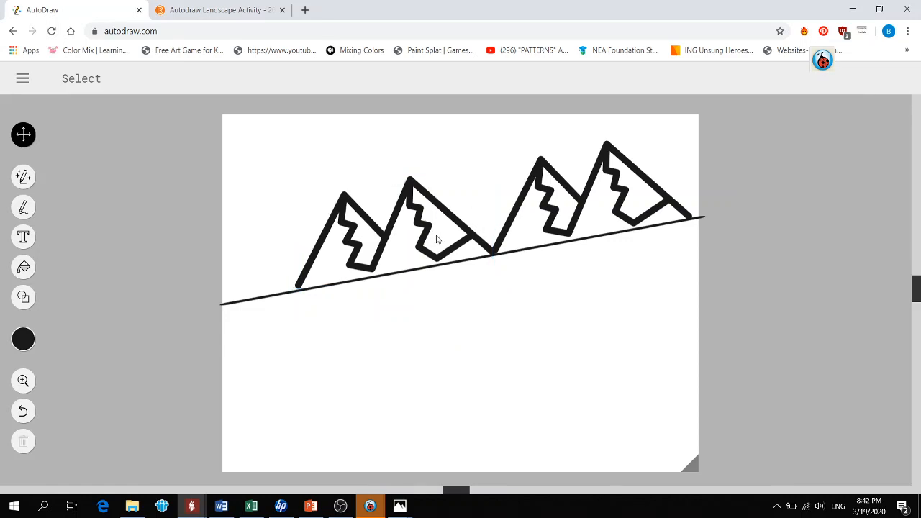
Paste a third mountain pair, shrink it to about half size, and move it near the lower left end of the horizon line.
key("super+v")
key("Escape")
key("ctrl+v")
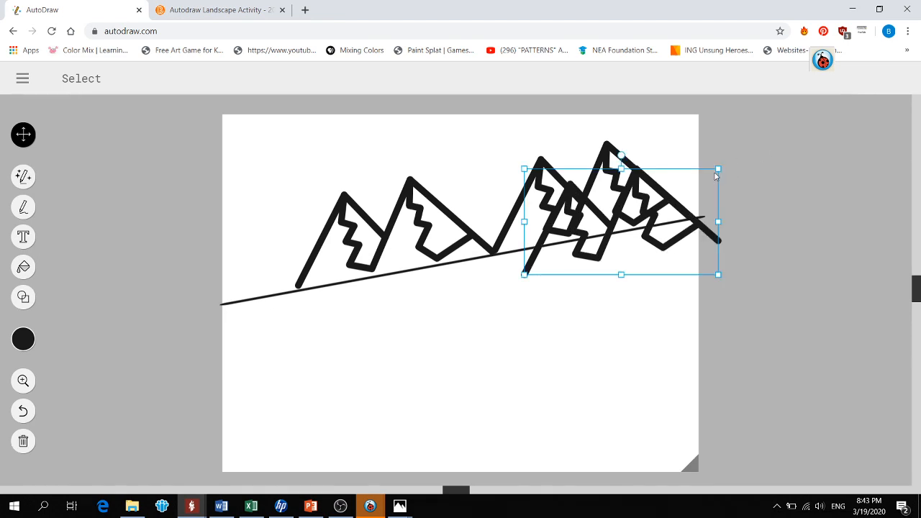
left_click_drag(718, 169, 670, 194)
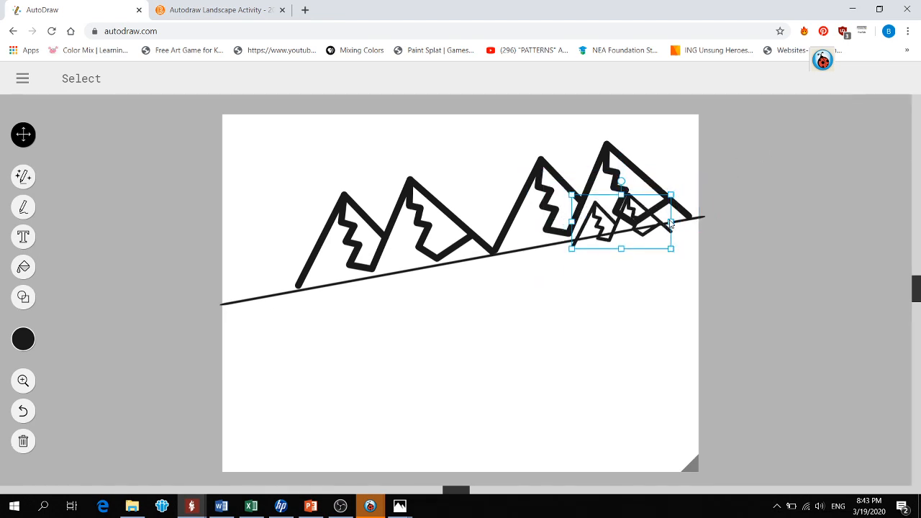
left_click_drag(631, 235, 326, 299)
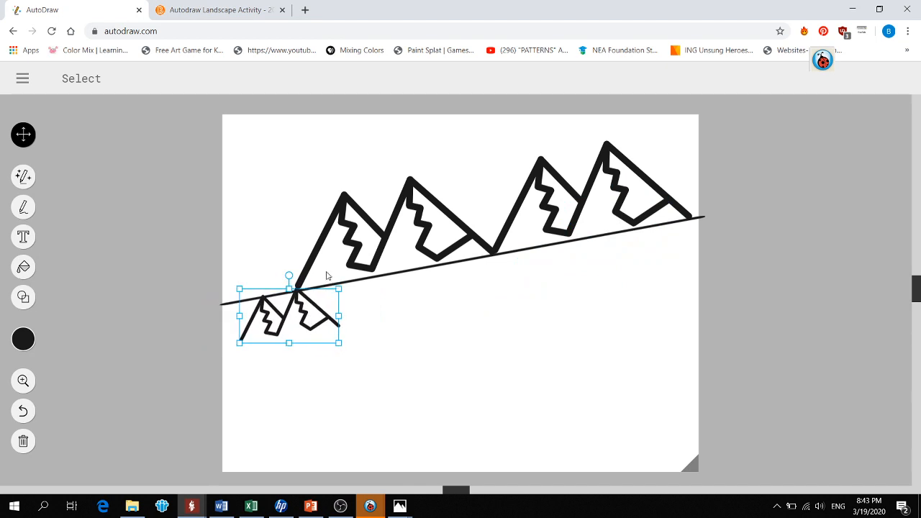
Reduce the middle mountain pair slightly and set it back on the slope against the right-hand pair.
left_click(310, 260)
mouse_move(299, 210)
left_mouse_down()
mouse_move(313, 215)
mouse_move(299, 208)
left_mouse_up()
left_click_drag(491, 177, 475, 186)
left_click_drag(447, 223, 466, 230)
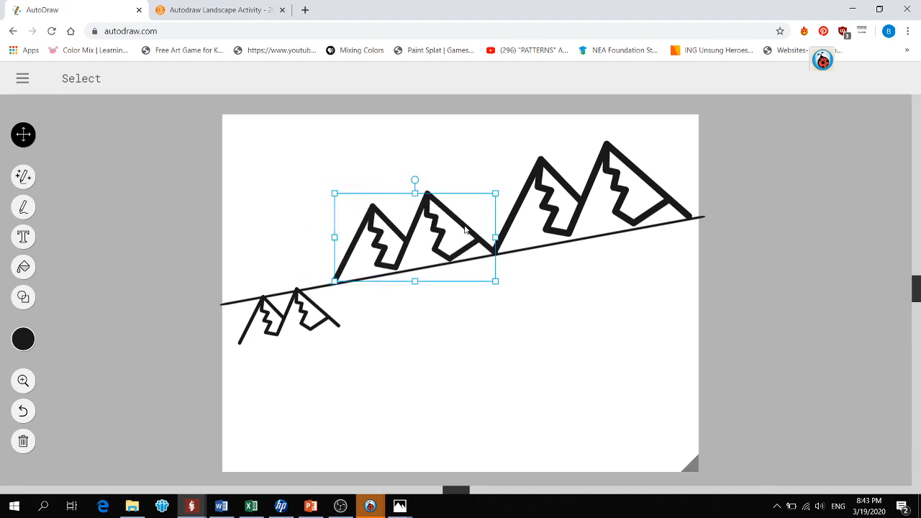
Place the smallest mountain pair on the horizon line, adjoining the left side of the middle pair.
left_click(324, 313)
left_click_drag(318, 305, 317, 270)
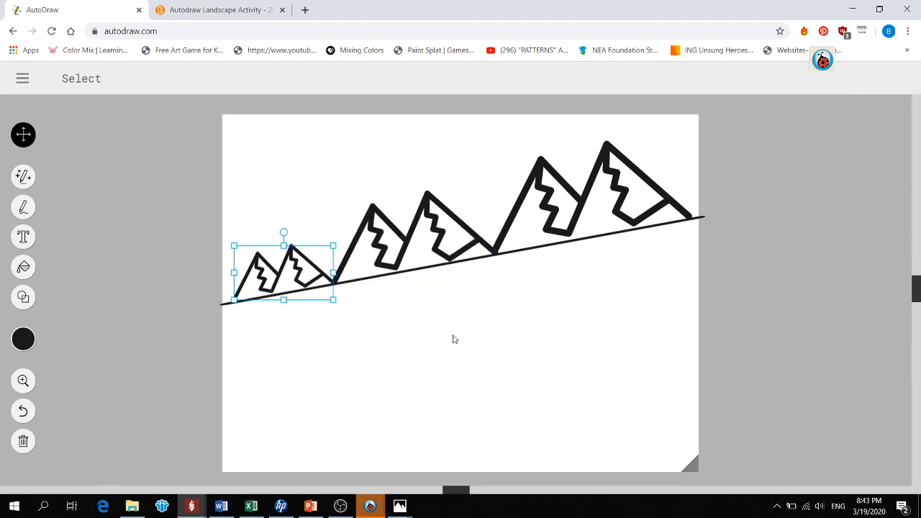
left_click(431, 327)
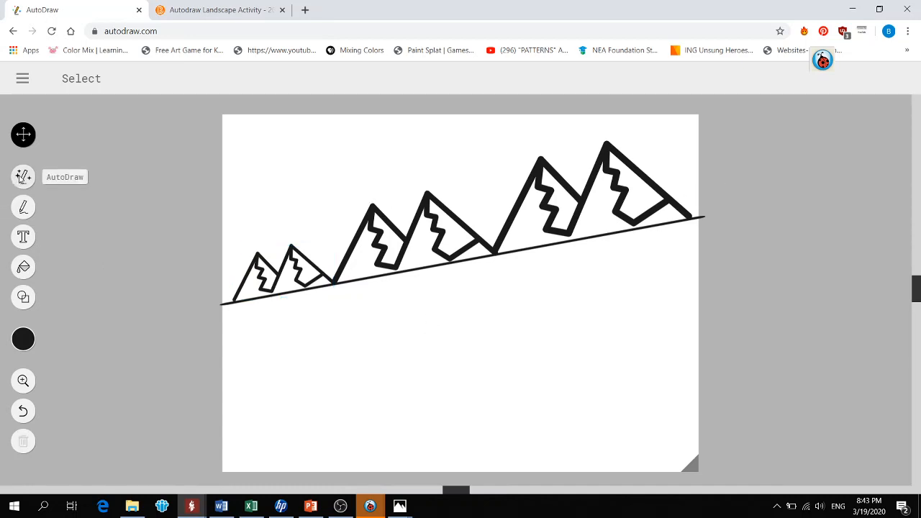
Draw a large circle above the smallest mountains with AutoDraw and replace it with the suggested cratered moon.
left_click(22, 177)
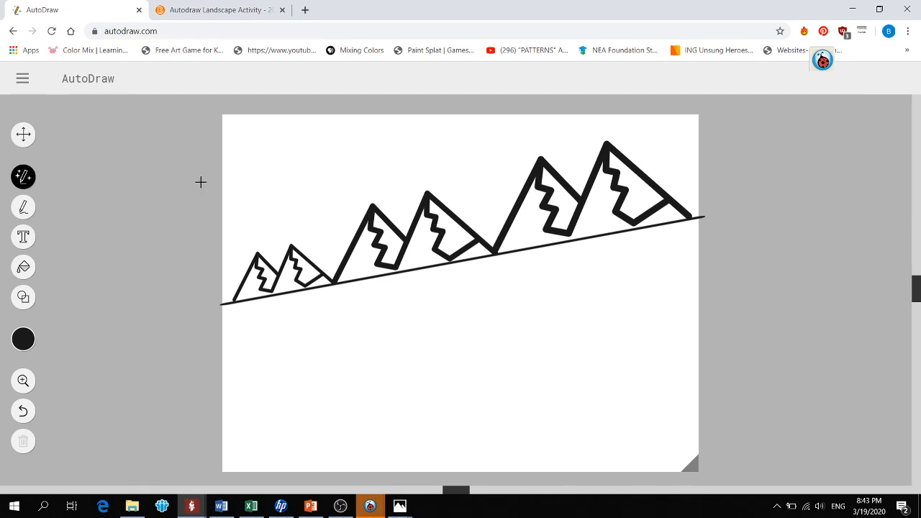
mouse_move(287, 145)
left_mouse_down()
mouse_move(236, 169)
mouse_move(246, 198)
mouse_move(288, 225)
mouse_move(339, 205)
mouse_move(337, 153)
mouse_move(284, 142)
left_mouse_up()
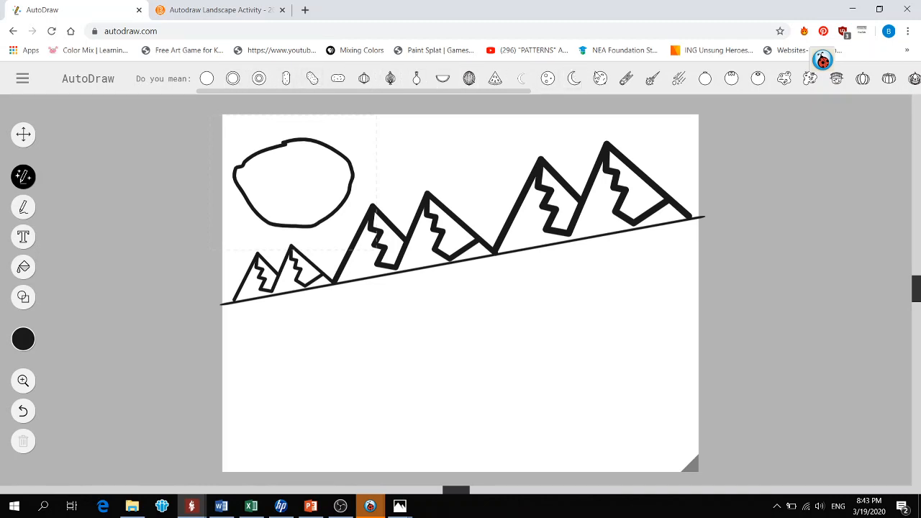
left_click(545, 80)
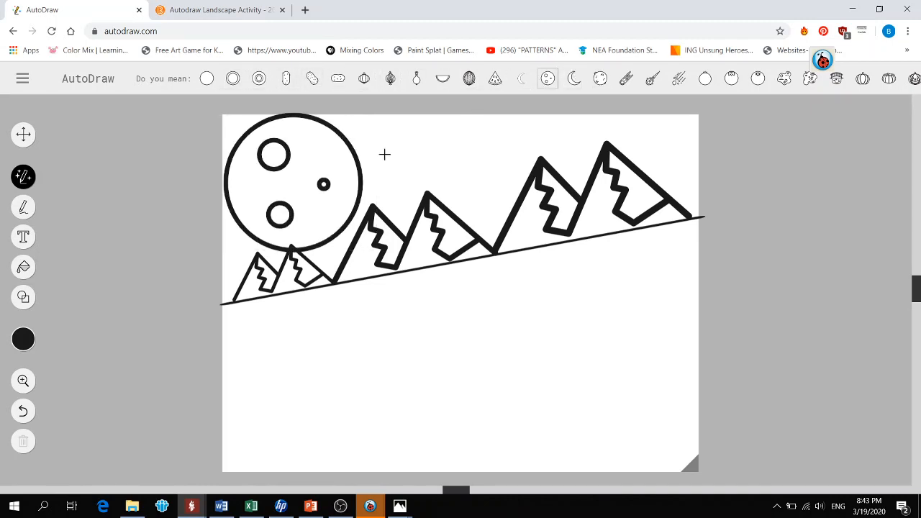
left_click(24, 135)
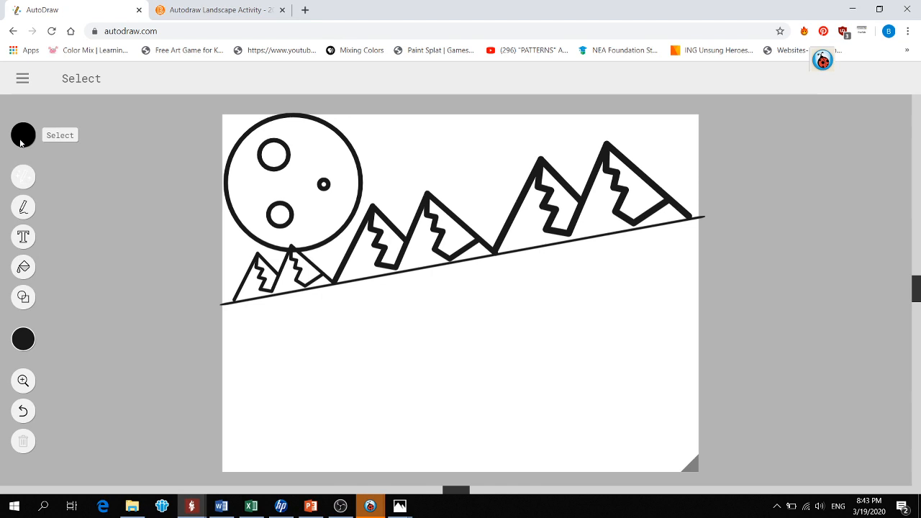
Shrink the moon to about two thirds of its size so it sits clear of the smallest mountains.
left_click(334, 134)
left_click_drag(360, 115, 337, 136)
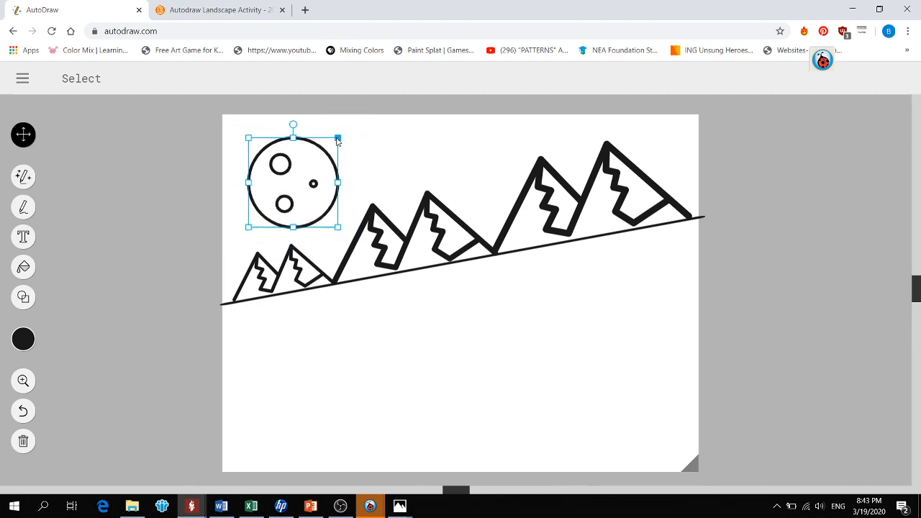
left_click(590, 376)
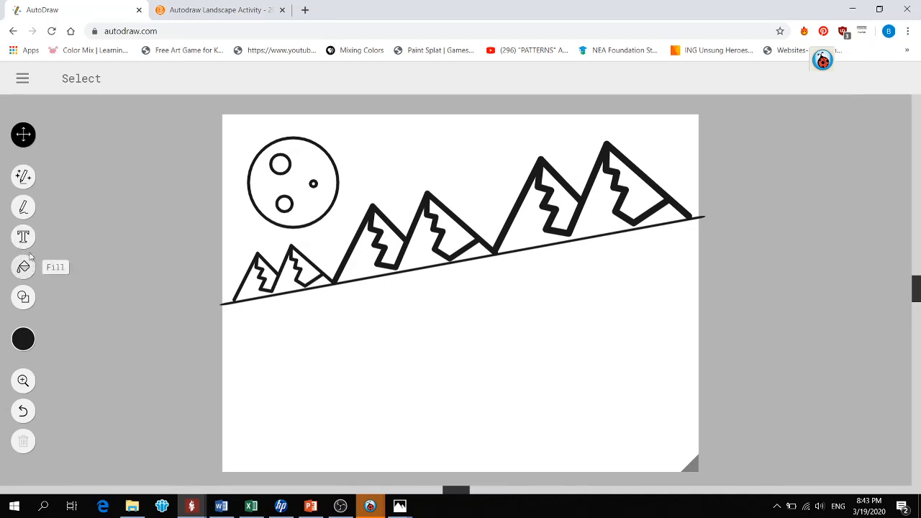
Draw a rough pine tree below the horizon's lower end with AutoDraw and replace it with the suggested pine outline.
left_click(23, 176)
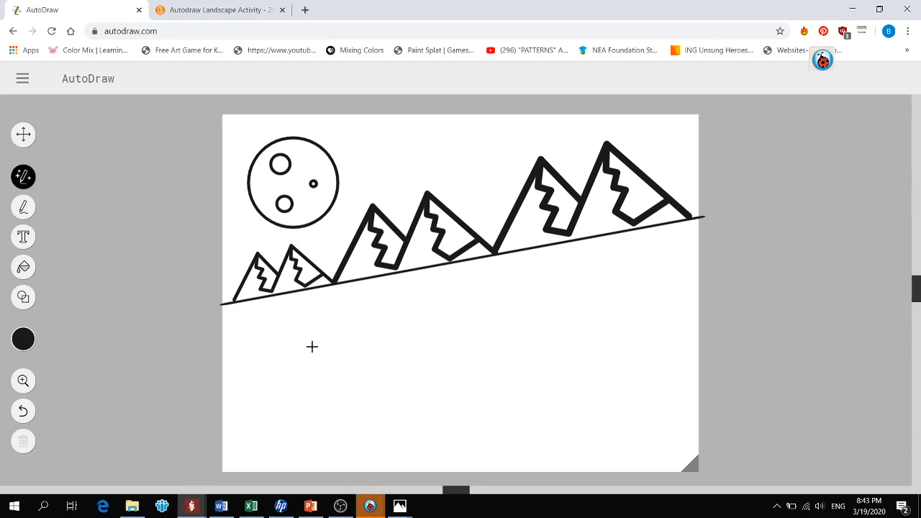
mouse_move(327, 326)
left_mouse_down()
mouse_move(269, 352)
mouse_move(307, 357)
mouse_move(282, 372)
mouse_move(302, 371)
mouse_move(282, 394)
mouse_move(313, 402)
mouse_move(299, 418)
mouse_move(437, 415)
mouse_move(368, 394)
mouse_move(410, 386)
mouse_move(353, 358)
mouse_move(373, 352)
mouse_move(348, 338)
mouse_move(381, 349)
mouse_move(327, 326)
left_mouse_up()
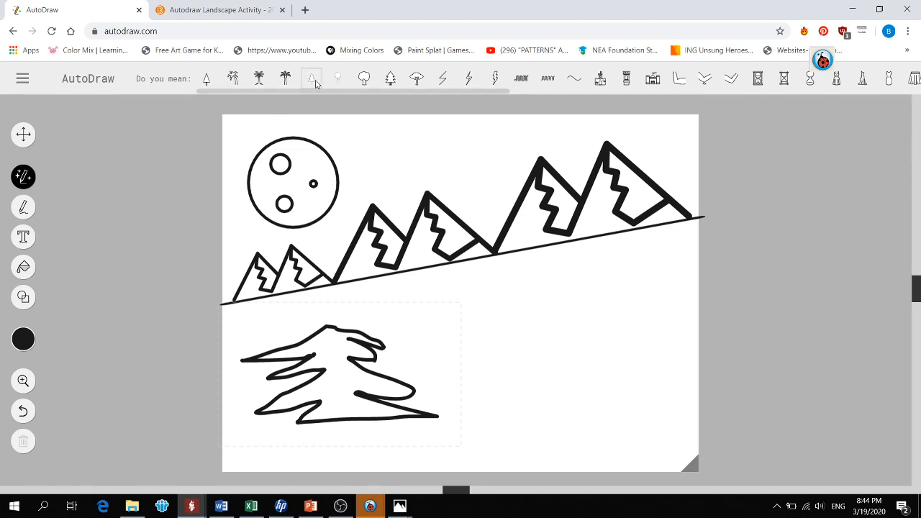
left_click(311, 78)
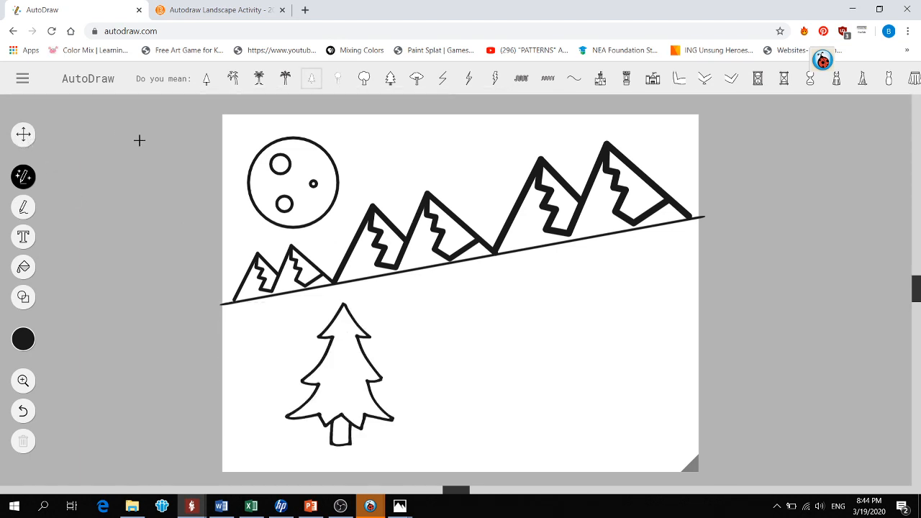
Copy the pine tree and place the duplicate below the largest mountains on the canvas's right side.
left_click(24, 137)
left_click(339, 364)
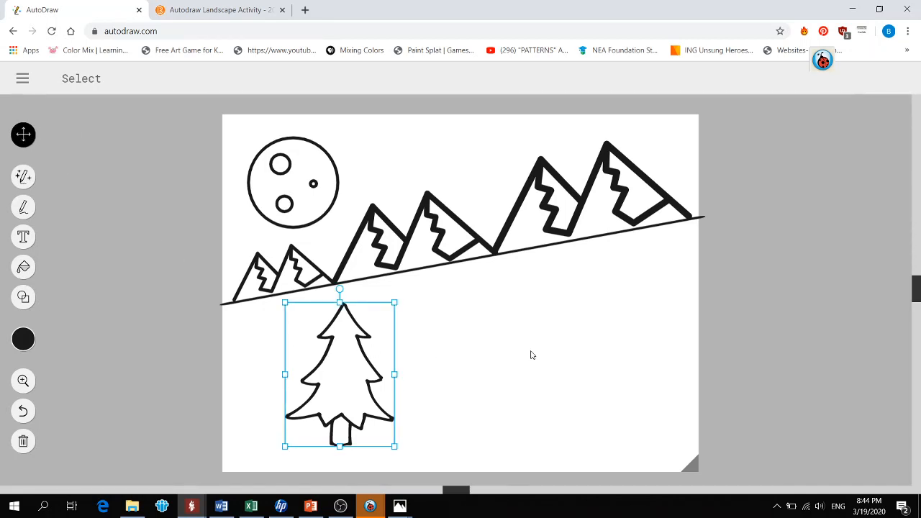
key("ctrl+c")
key("ctrl+v")
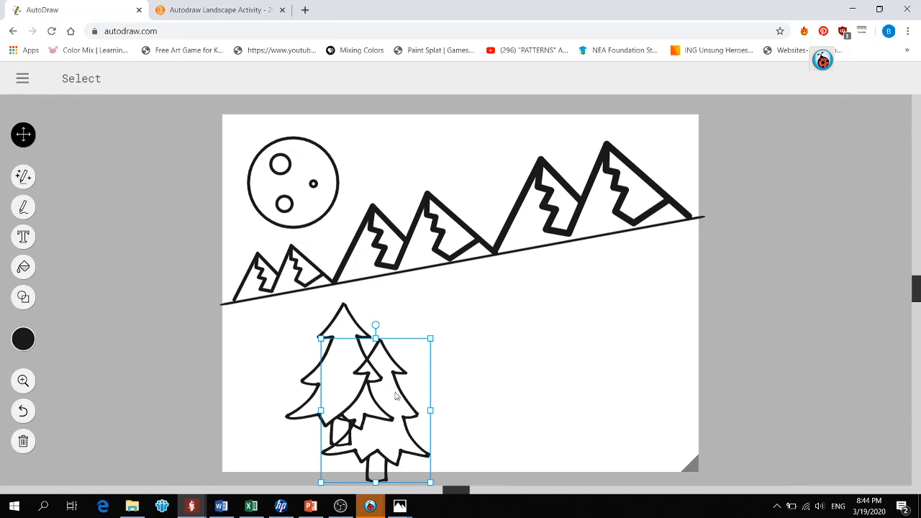
left_click_drag(395, 396, 610, 322)
left_click(430, 355)
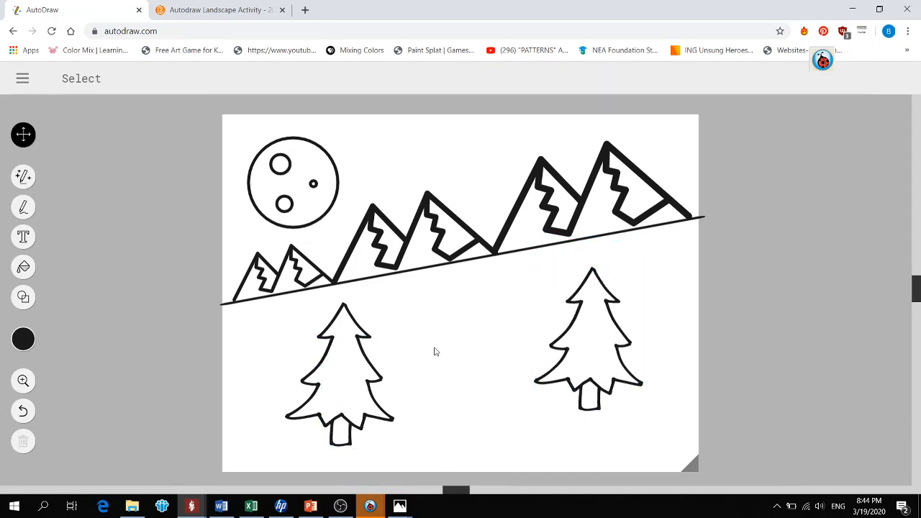
Paste two more pines, placing one between the existing trees and the other in the canvas's lower right corner.
key("ctrl+v")
left_click_drag(405, 402, 483, 317)
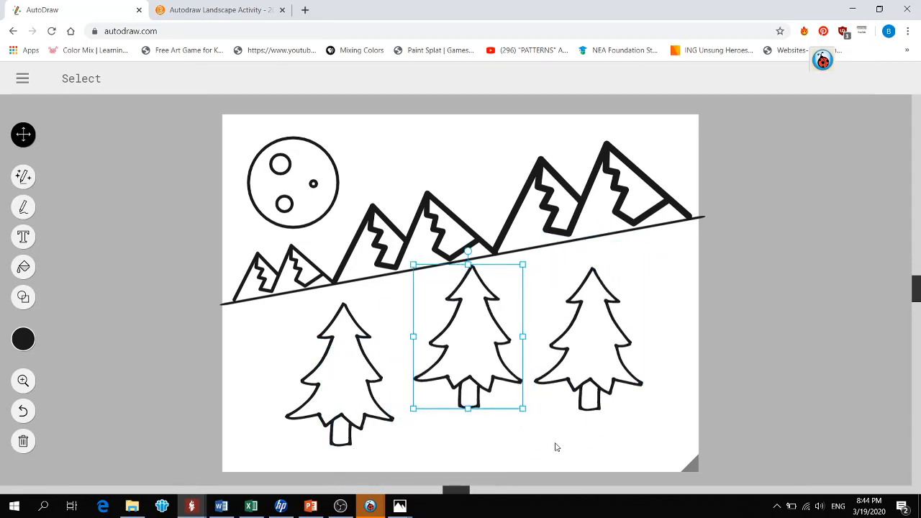
left_click(555, 446)
key("ctrl+v")
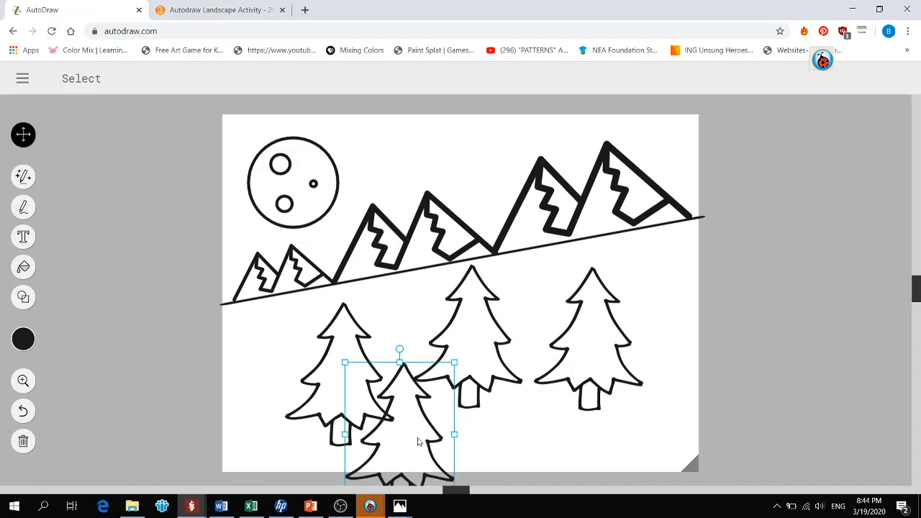
left_click_drag(418, 439, 637, 402)
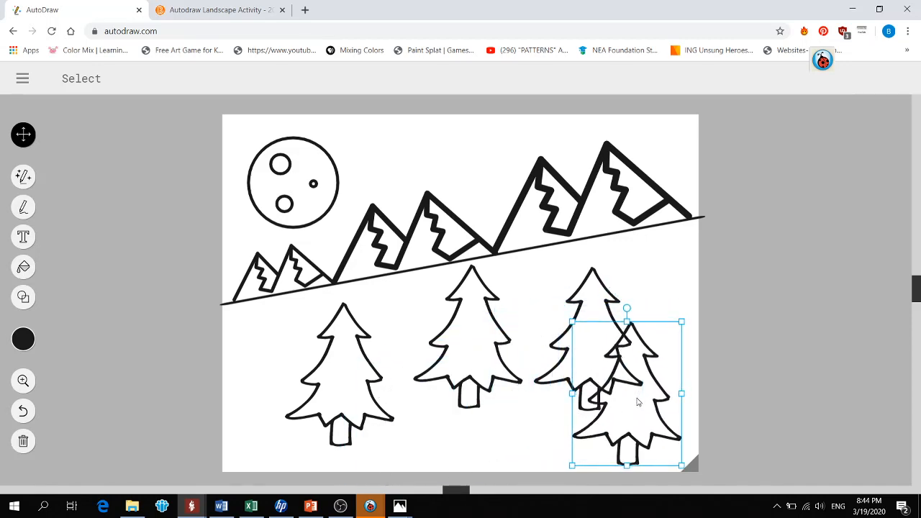
Shrink the leftmost pine to about two thirds and place it in the canvas's lower left corner.
left_click_drag(347, 384, 289, 414)
left_click_drag(340, 332, 319, 352)
left_click_drag(283, 409, 278, 428)
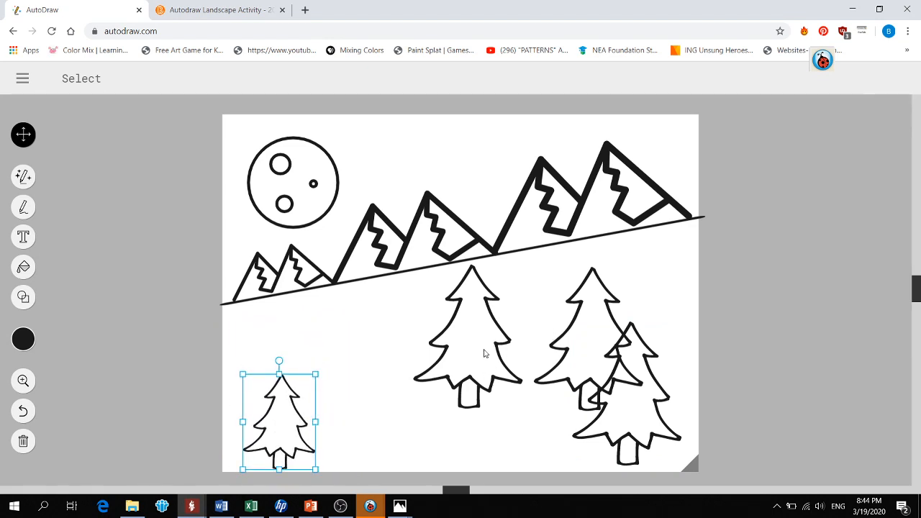
Shrink the middle pine to about half size and set it just below the horizon under the middle mountains.
left_click_drag(482, 354, 447, 377)
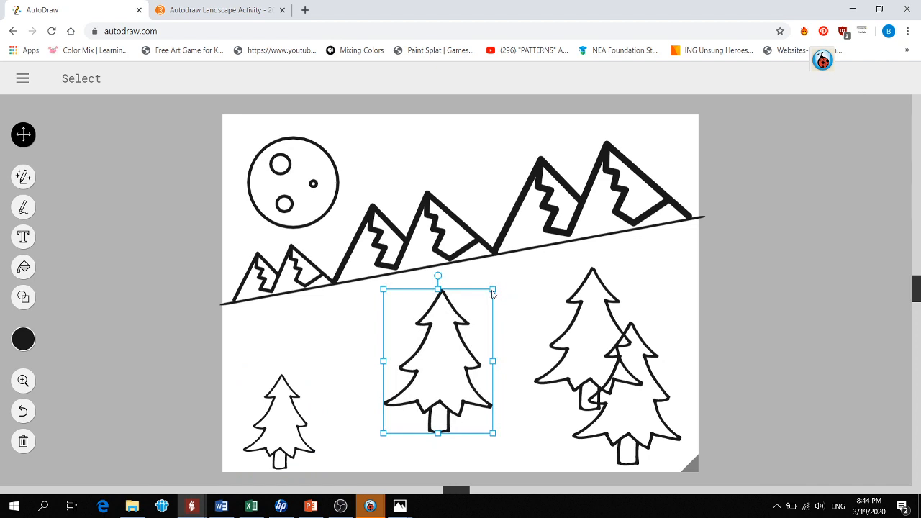
left_click_drag(493, 291, 464, 329)
left_click_drag(443, 381, 382, 342)
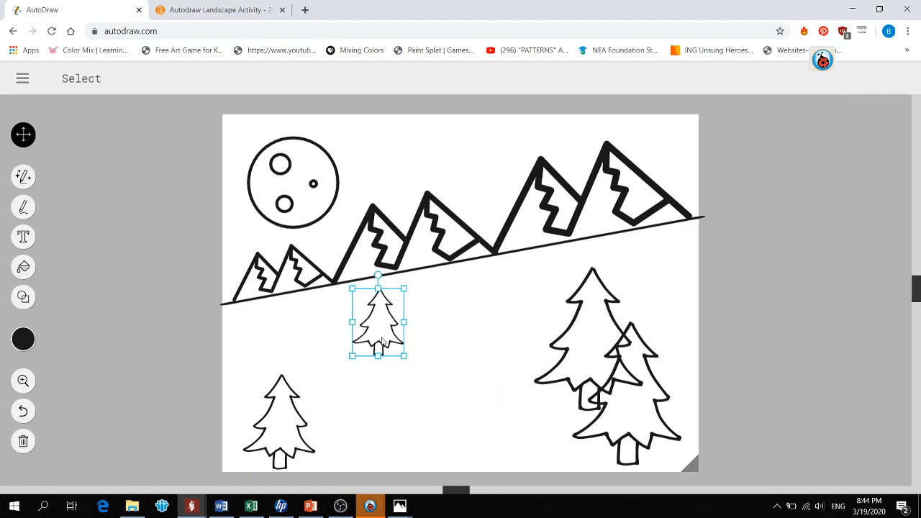
Shrink the upper right-hand pine to about half size and place it under the horizon line's right end.
left_click(587, 321)
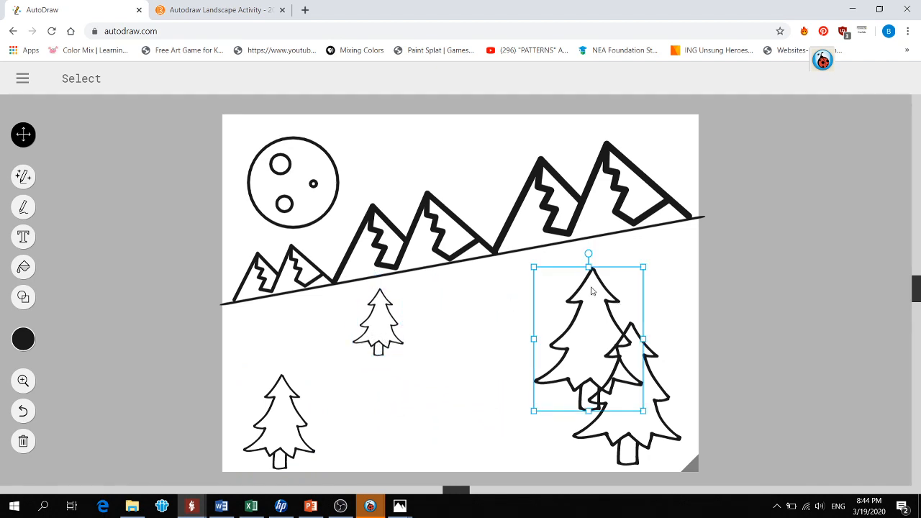
left_click_drag(536, 267, 571, 303)
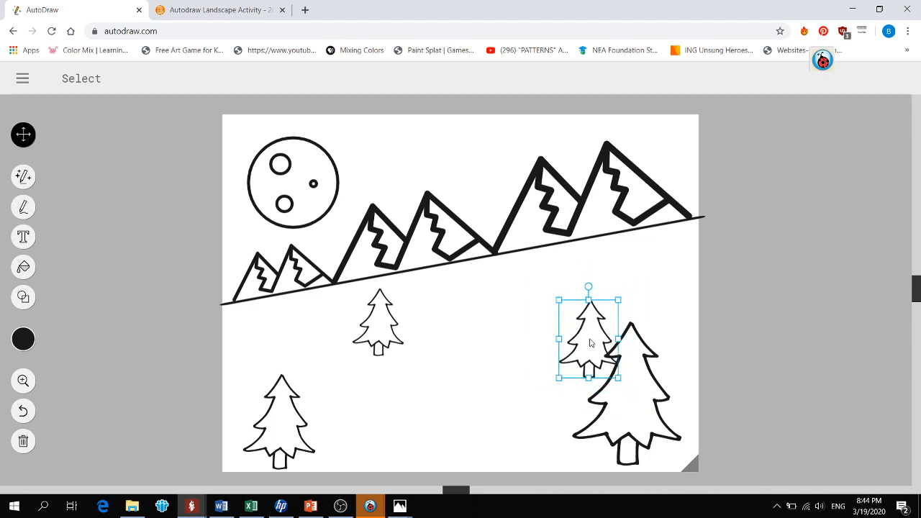
left_click_drag(587, 349, 657, 283)
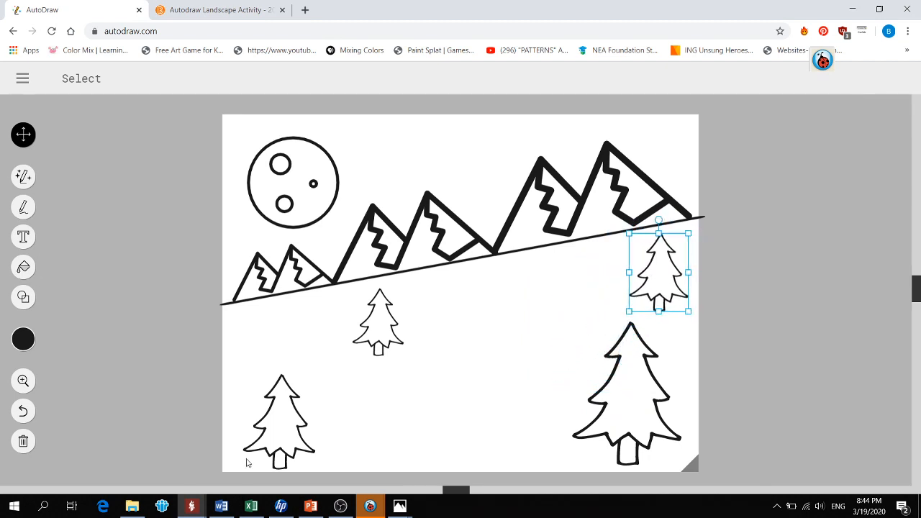
Enlarge the lower left pine by about one third and keep its trunk near the canvas's bottom edge.
left_click(282, 410)
left_click_drag(319, 380, 323, 346)
left_click_drag(282, 413, 282, 396)
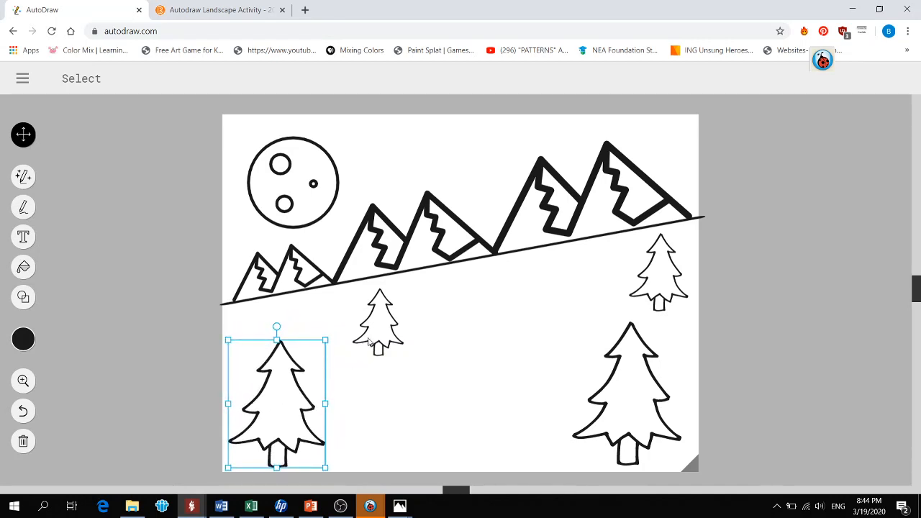
Enlarge the small middle pine and set it beside the lower left pine, and move the upper right pine beside the large right-hand one.
left_click_drag(393, 328, 388, 305)
left_click_drag(365, 344, 351, 347)
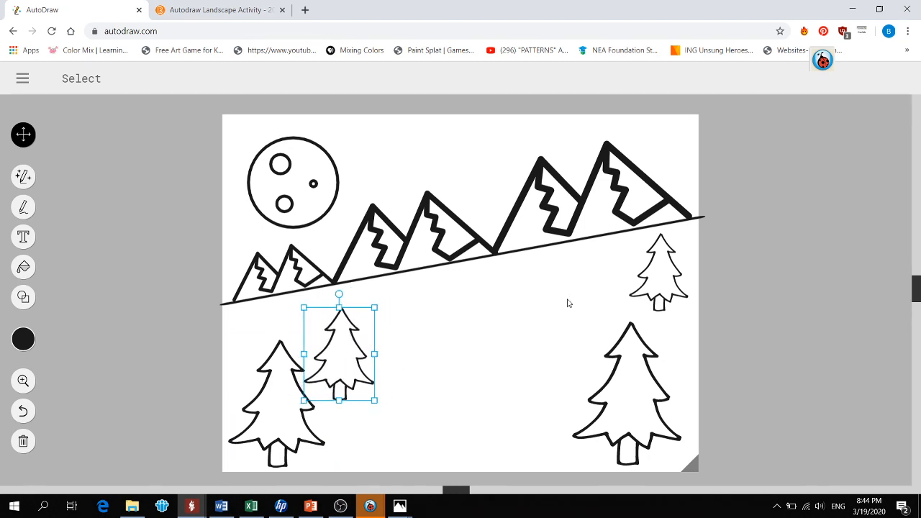
left_click_drag(677, 291, 566, 356)
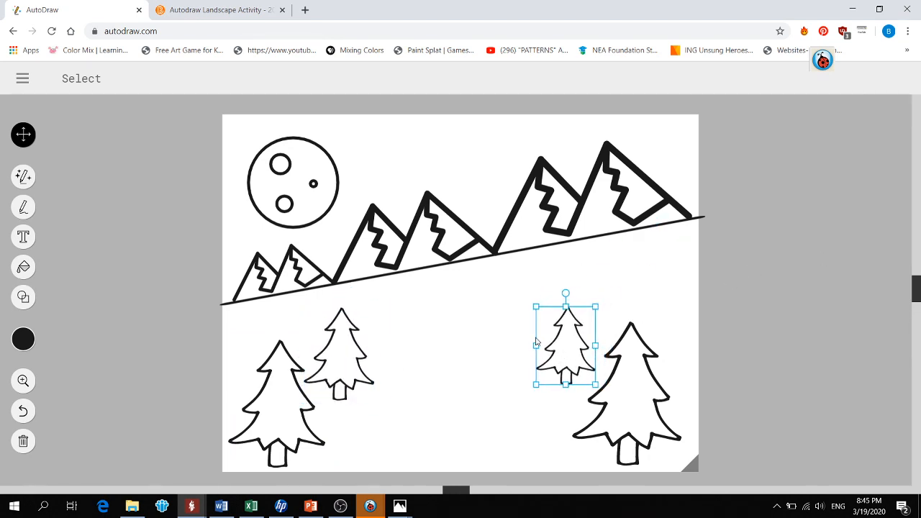
Paste another pine, shrink it to about half size, and place it under the largest mountain near the horizon's right end.
key("ctrl+v")
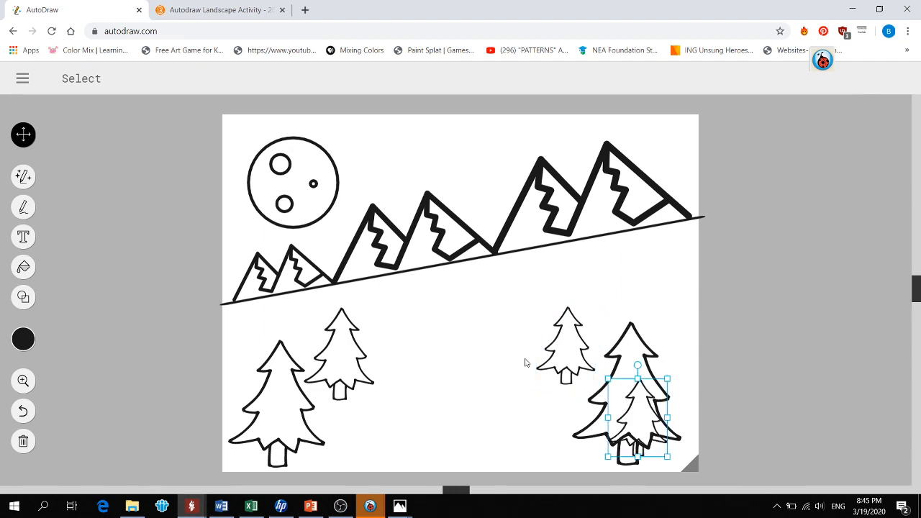
left_click_drag(653, 410, 640, 266)
left_click(602, 311)
Paste a further pine, shrink it to about 60%, and place it between the horizon and the medium right-hand tree.
key("ctrl+v")
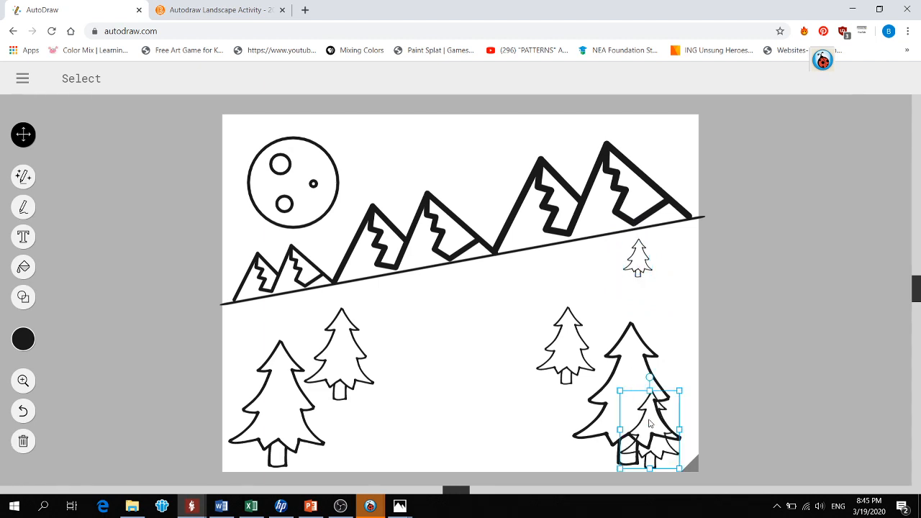
left_click_drag(650, 420, 603, 279)
left_click_drag(629, 248, 552, 282)
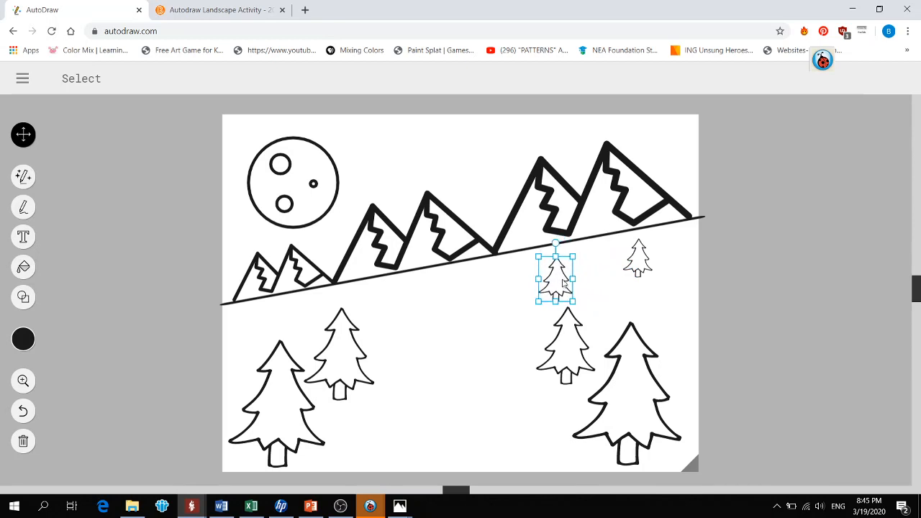
Paste one more pine, shrink it to about three quarters, and place it below the horizon as the farthest left-hand tree.
left_click(477, 352)
key("ctrl+v")
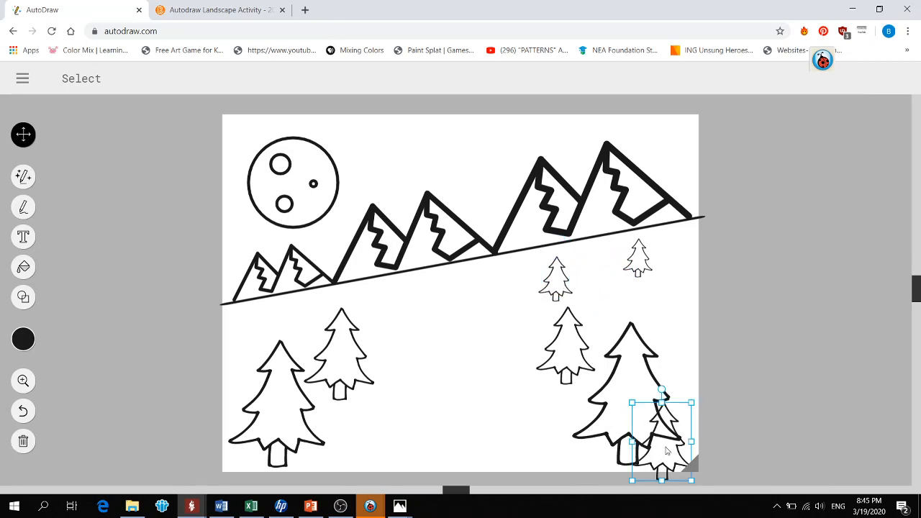
left_click_drag(638, 412, 390, 279)
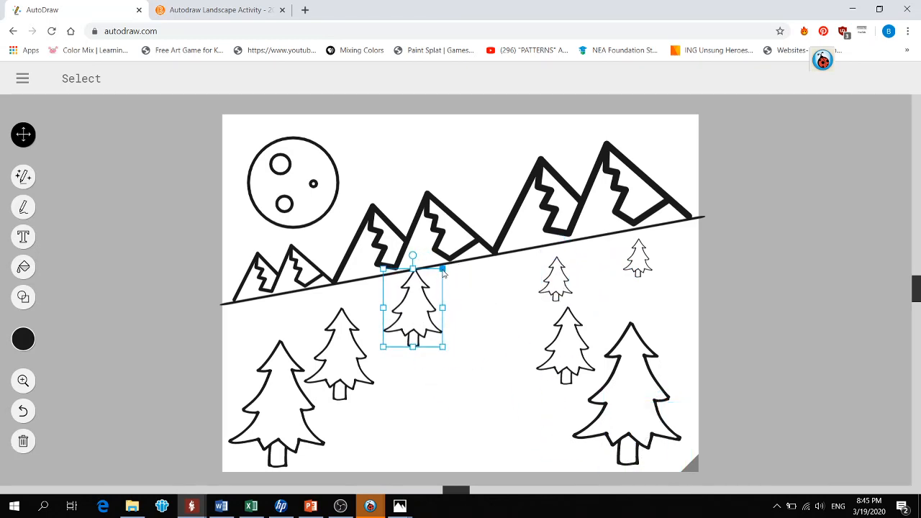
left_click_drag(443, 270, 435, 275)
left_click_drag(419, 311, 396, 315)
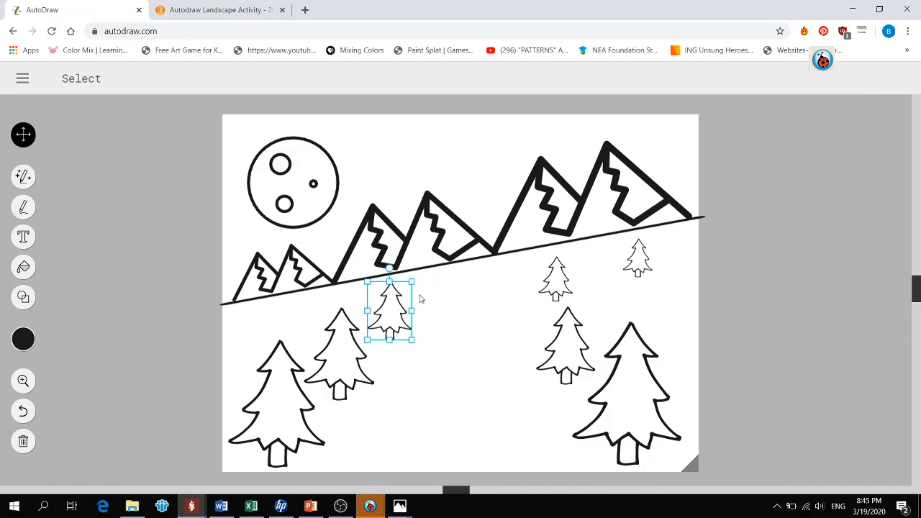
left_click(451, 291)
left_click(471, 410)
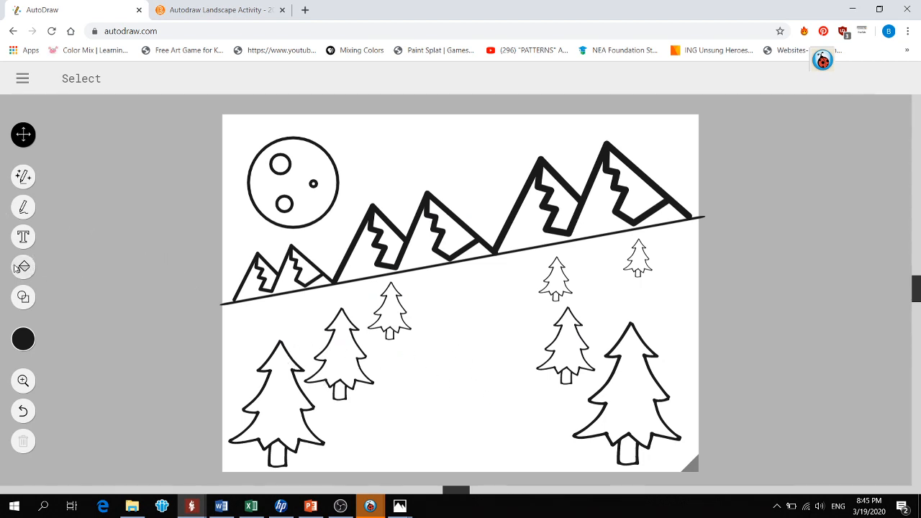
Sketch an antlered deer head between the two tree rows with AutoDraw and replace it with the suggested full-body deer.
left_click(23, 177)
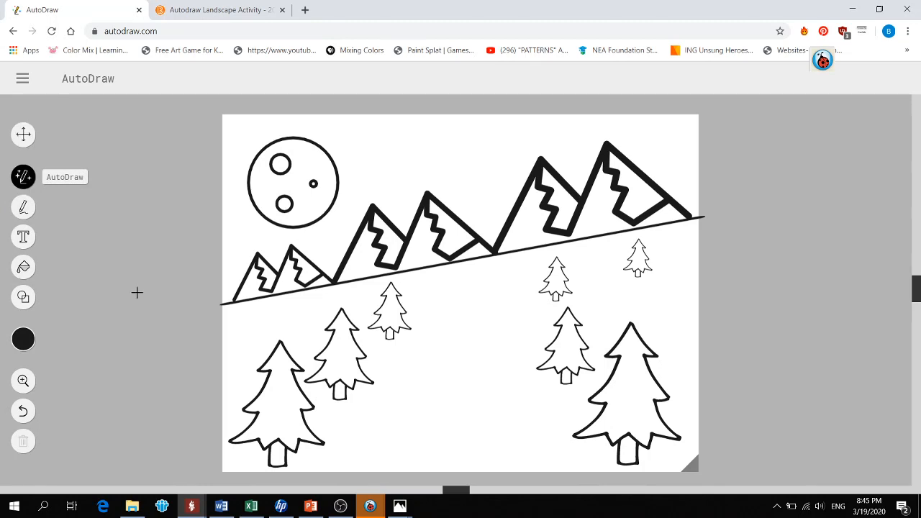
mouse_move(450, 345)
left_mouse_down()
mouse_move(444, 353)
mouse_move(468, 364)
mouse_move(473, 347)
mouse_move(451, 344)
left_mouse_up()
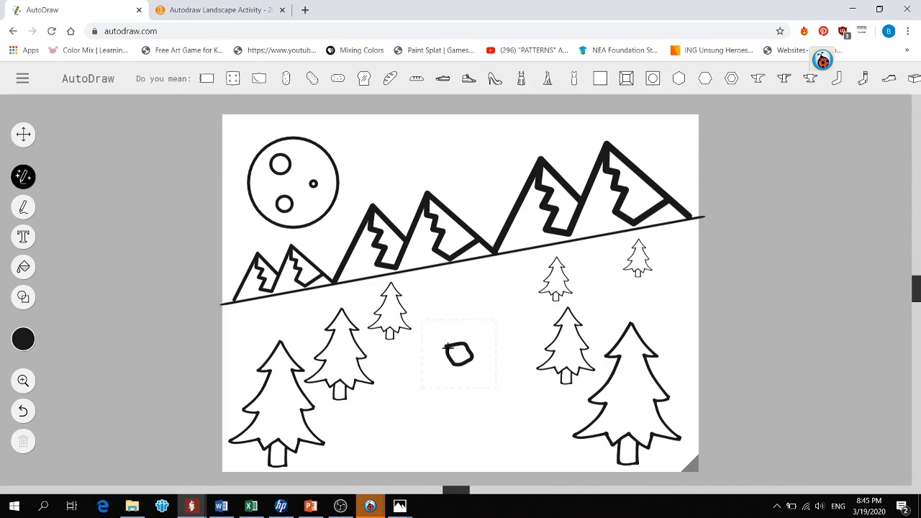
mouse_move(447, 347)
left_mouse_down()
mouse_move(436, 330)
mouse_move(446, 341)
mouse_move(473, 332)
left_mouse_up()
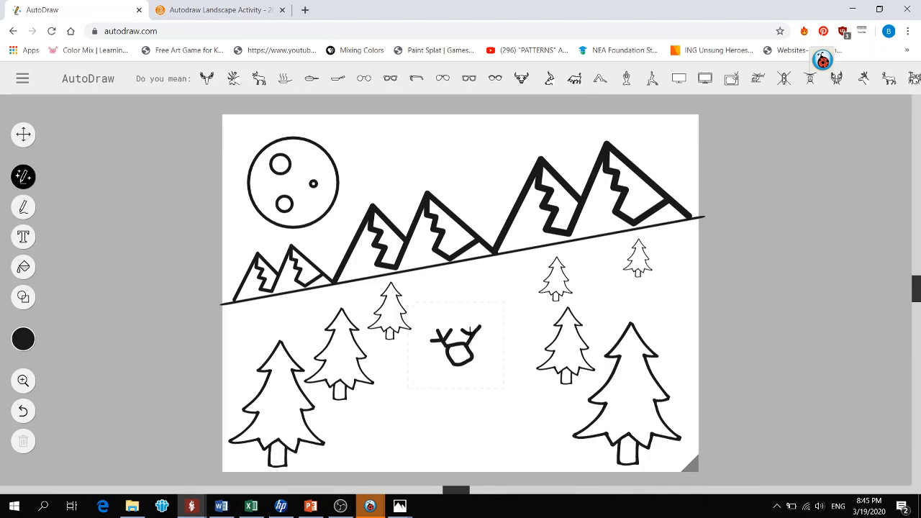
mouse_move(478, 332)
left_mouse_down()
mouse_move(490, 331)
mouse_move(483, 358)
mouse_move(471, 362)
left_mouse_up()
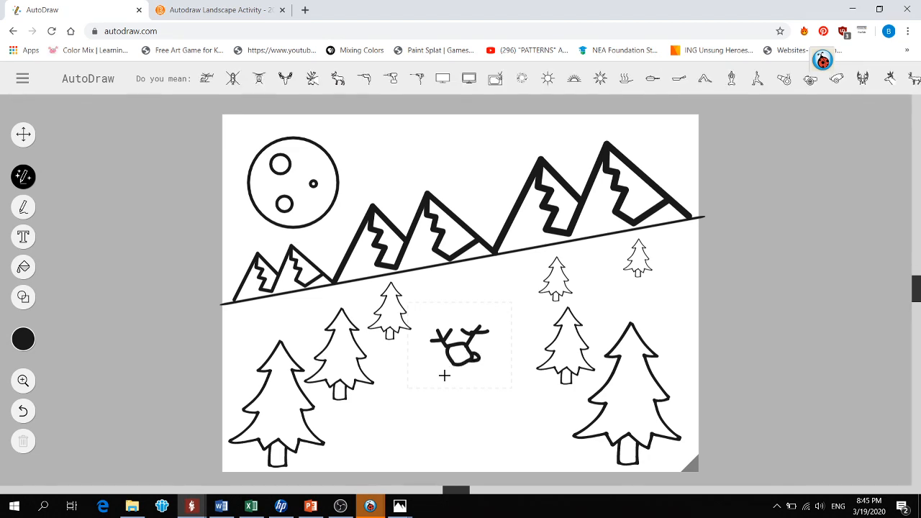
left_click(914, 81)
Reposition the deer between the tree rows with a slight counterclockwise tilt, and mirror it to face right.
left_click(23, 132)
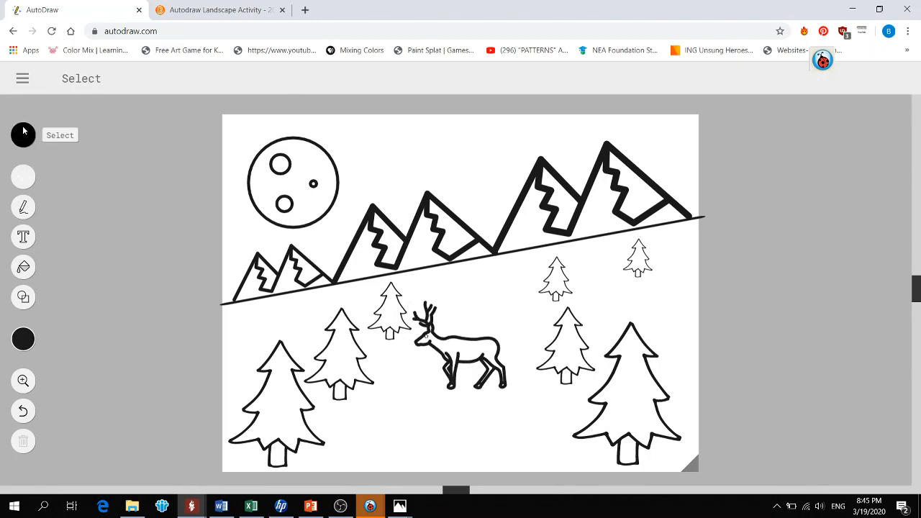
left_click_drag(493, 358, 486, 398)
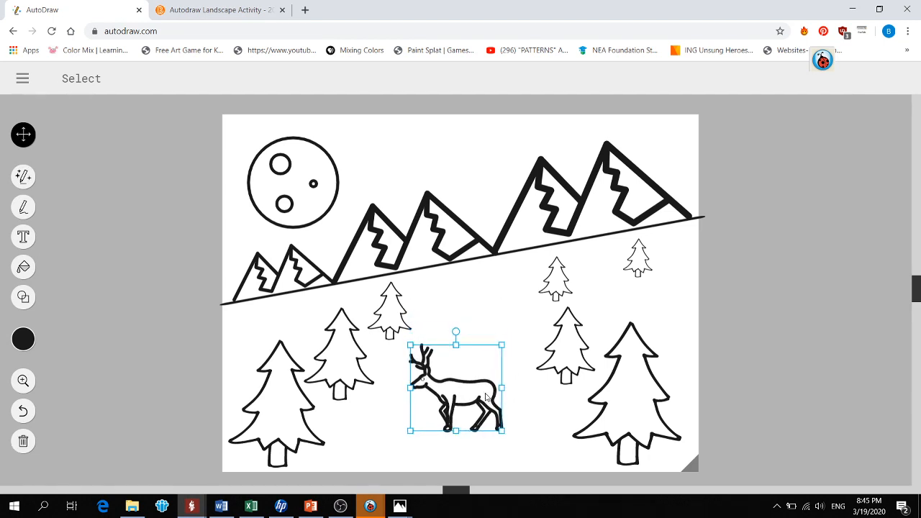
left_click_drag(458, 334, 444, 328)
left_click_drag(463, 397, 452, 380)
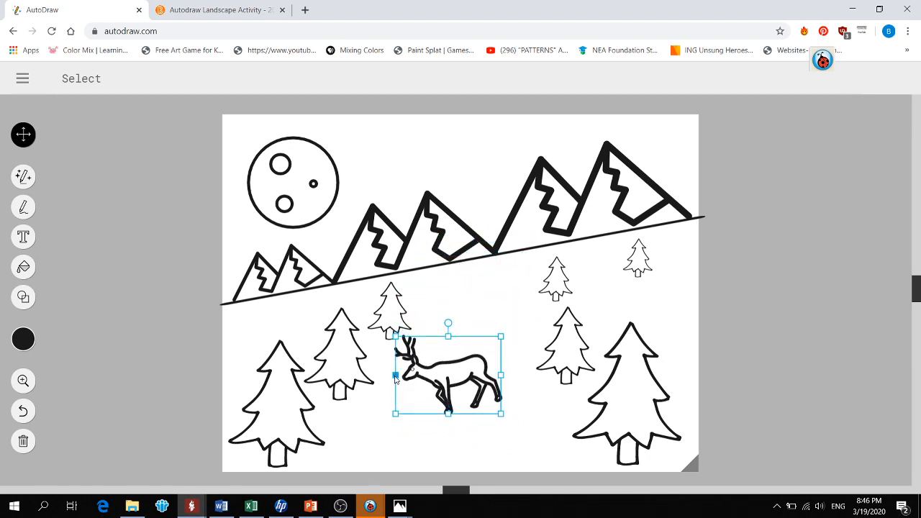
left_click_drag(395, 375, 492, 374)
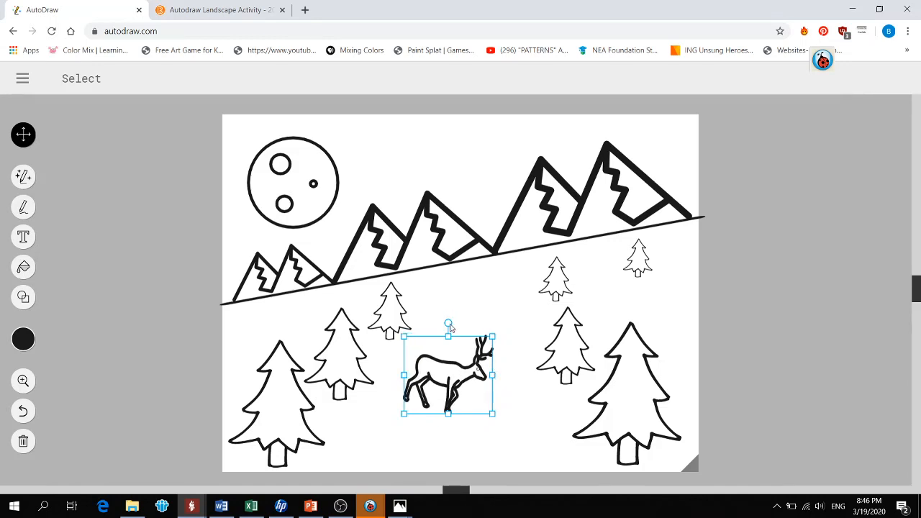
Rotate the deer slightly counterclockwise, shrink it to about 40%, and place it just below the horizon beside the small right-hand pines.
left_click_drag(450, 327, 435, 331)
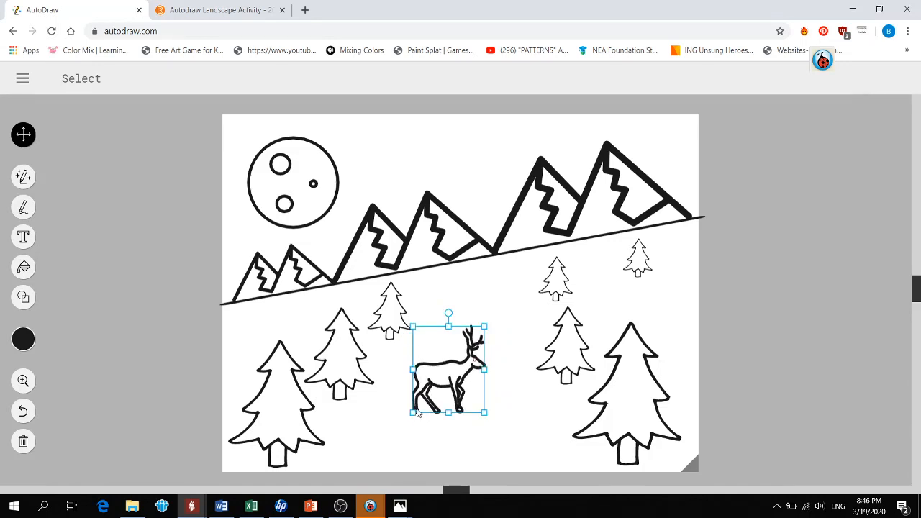
left_click_drag(414, 412, 484, 297)
left_click_drag(514, 323, 501, 284)
left_click(488, 341)
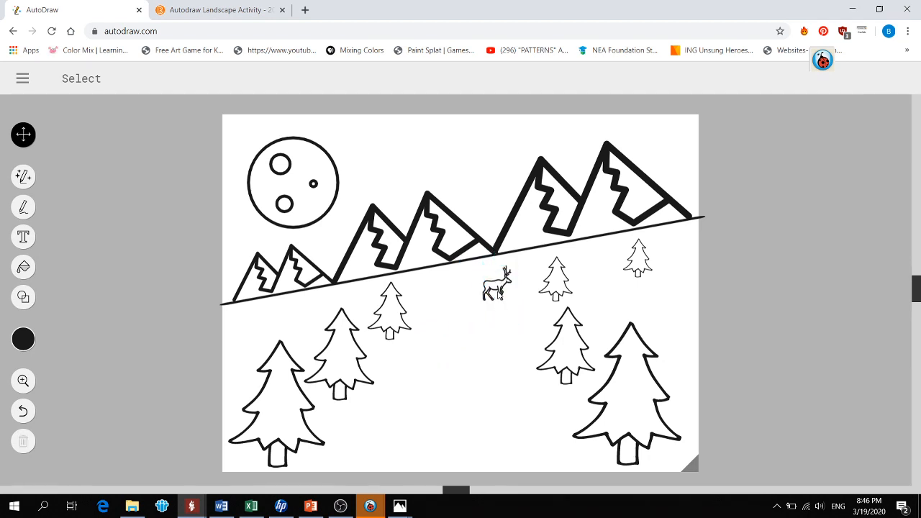
left_click(499, 288)
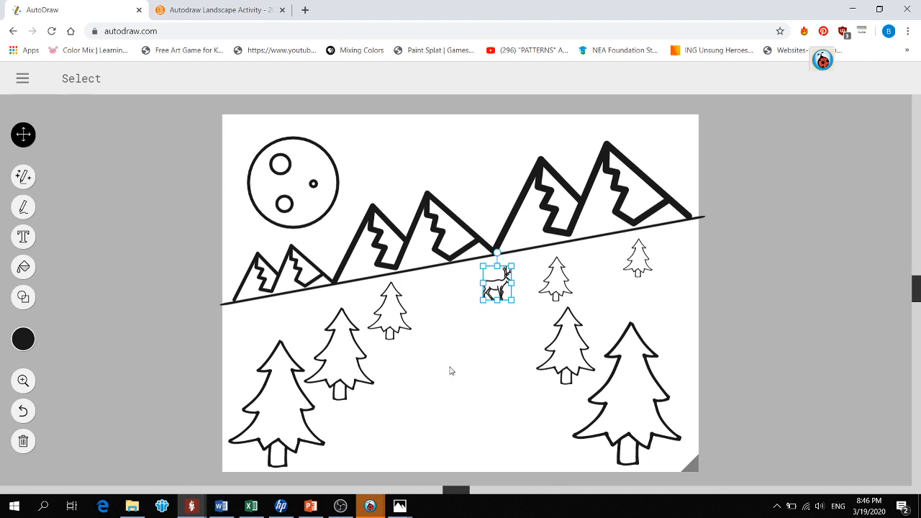
left_click(489, 334)
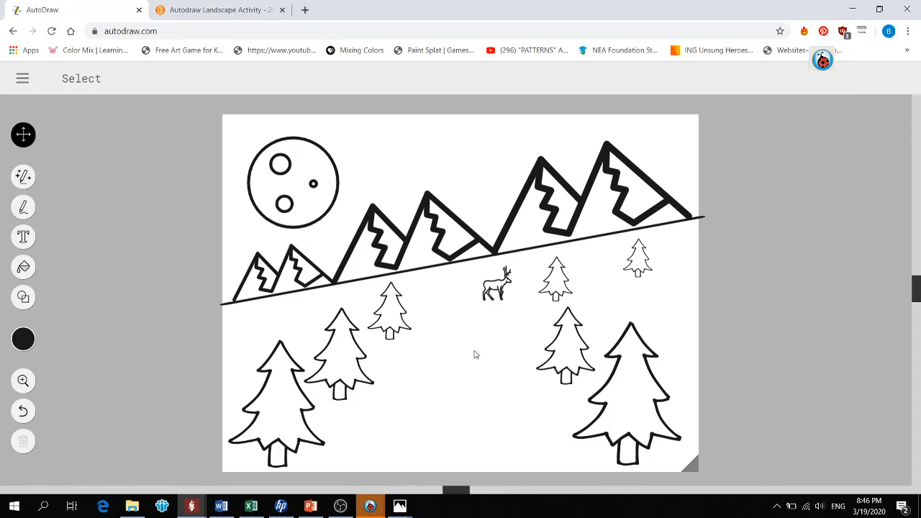
Duplicate the small deer at about twice its size and place the copy below it, between the medium trees.
left_click(495, 273)
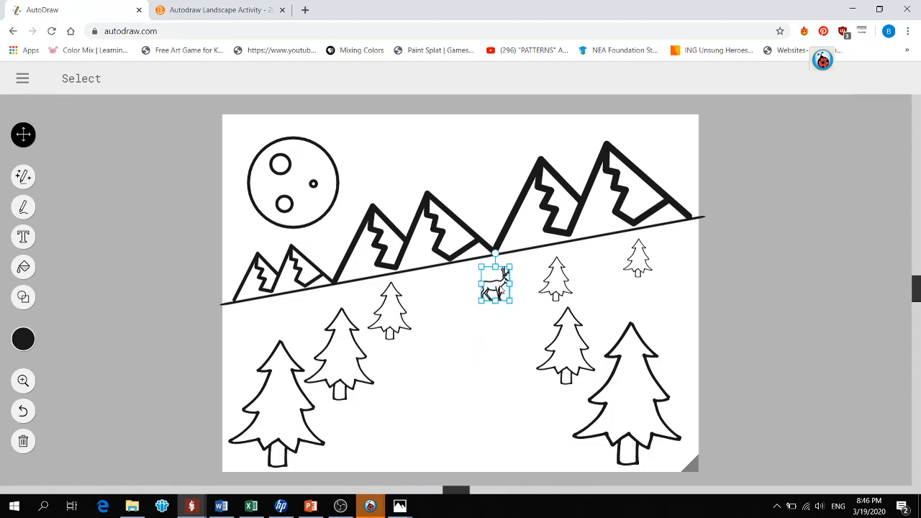
key("ctrl+c")
left_click(492, 341)
key("ctrl+v")
mouse_move(603, 405)
left_mouse_down()
mouse_move(543, 416)
mouse_move(463, 404)
mouse_move(473, 372)
left_mouse_up()
left_click_drag(443, 412, 472, 358)
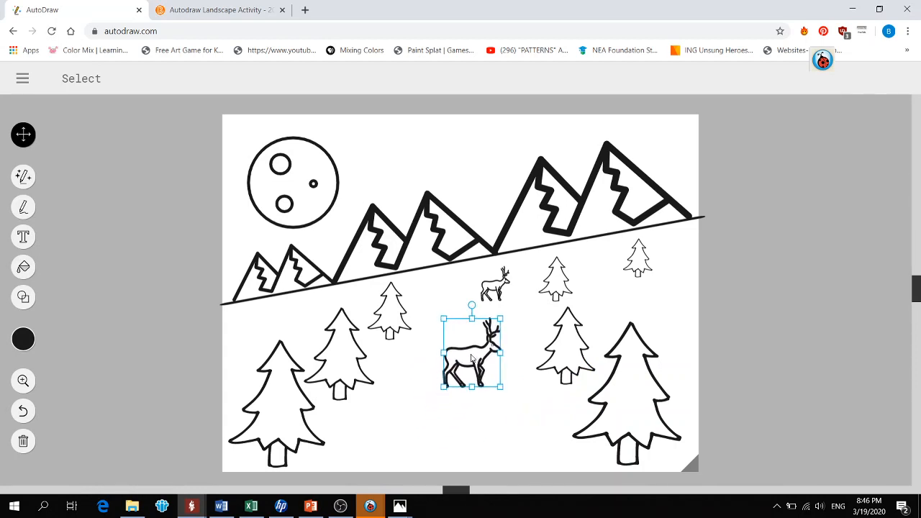
left_click(684, 302)
left_click(515, 137)
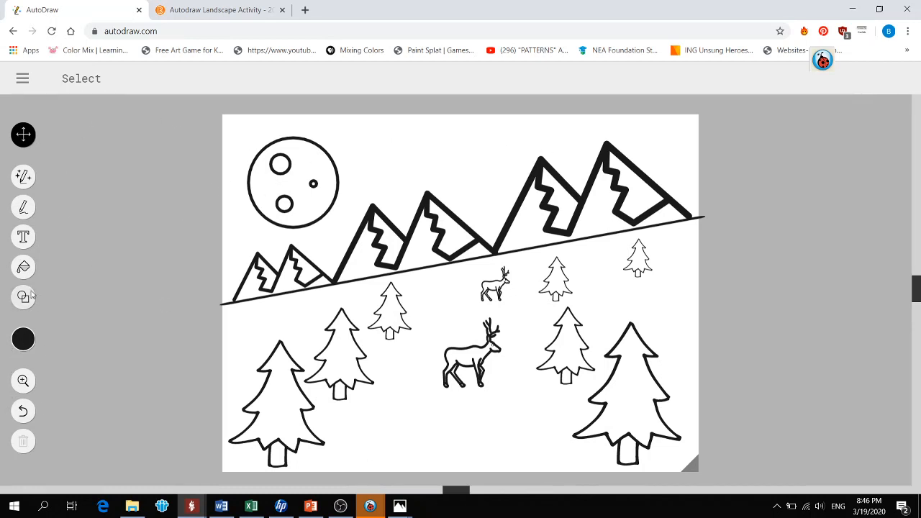
Add a blue size 24 Roboto Mono signature reading "By" and the artist's name between the two largest trees.
left_click(24, 241)
left_click(371, 453)
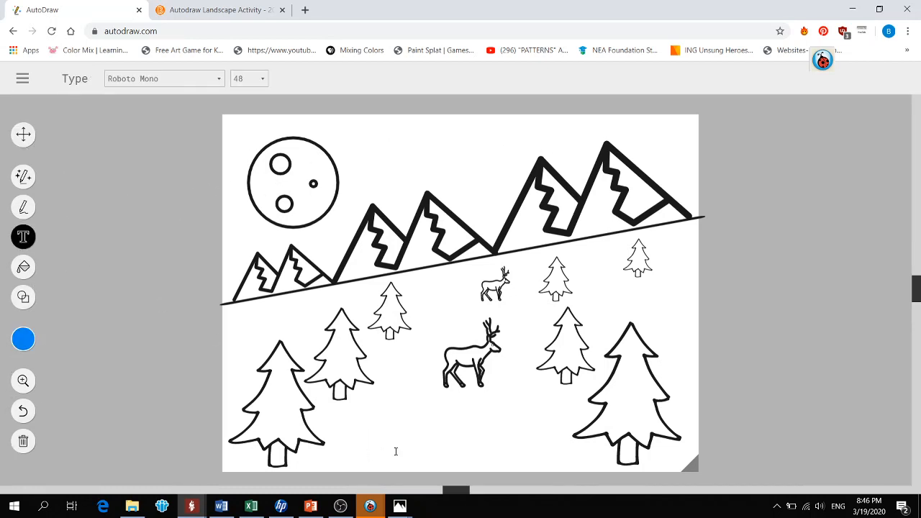
left_click(252, 80)
left_click(241, 228)
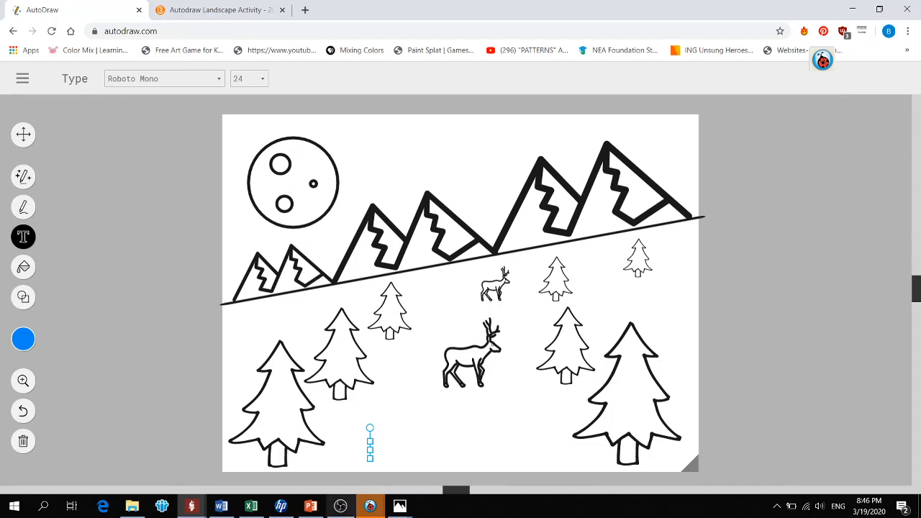
left_click(383, 447)
left_click(32, 249)
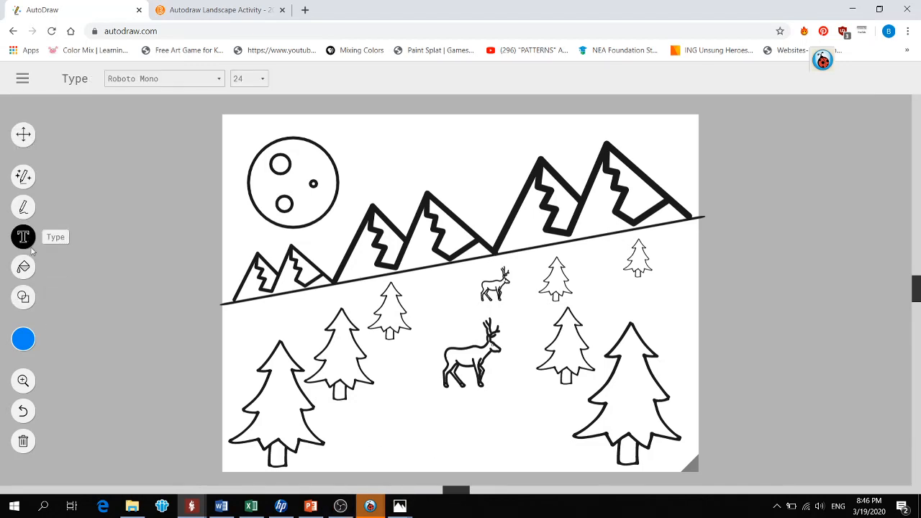
type("Ms. Wheeler")
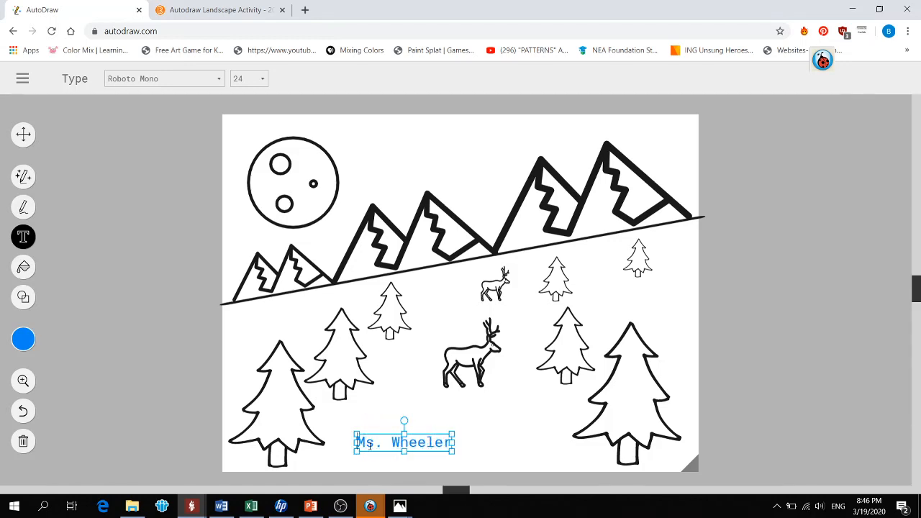
type("By")
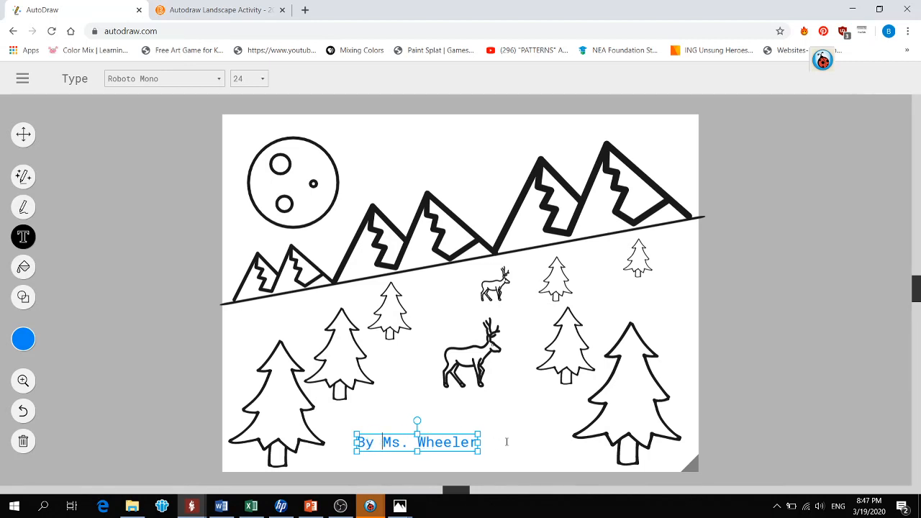
key("Escape")
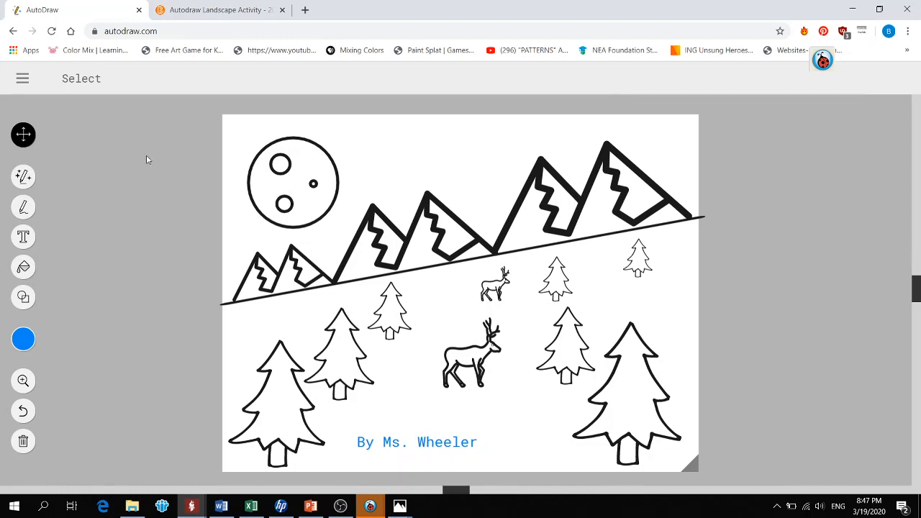
Download the signed landscape and check the saved picture in Photos before returning to the drawing.
left_click(23, 80)
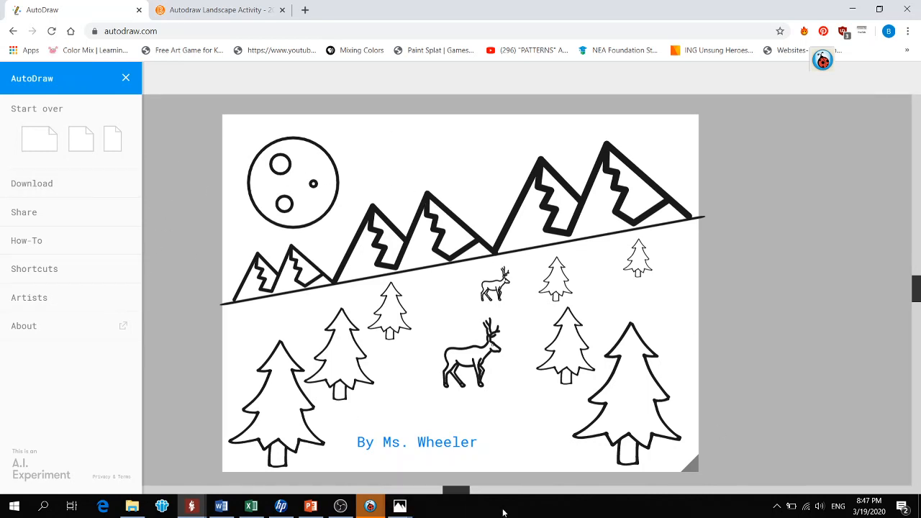
mouse_move(400, 506)
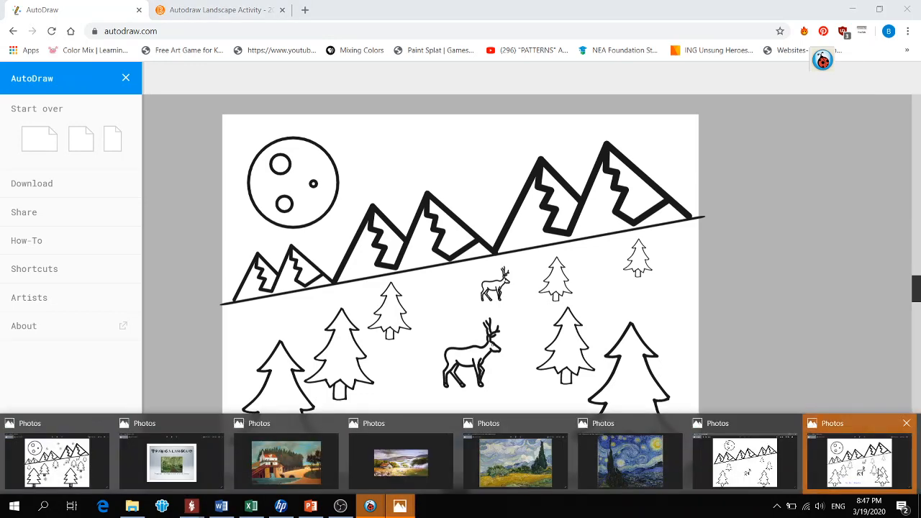
left_click(877, 474)
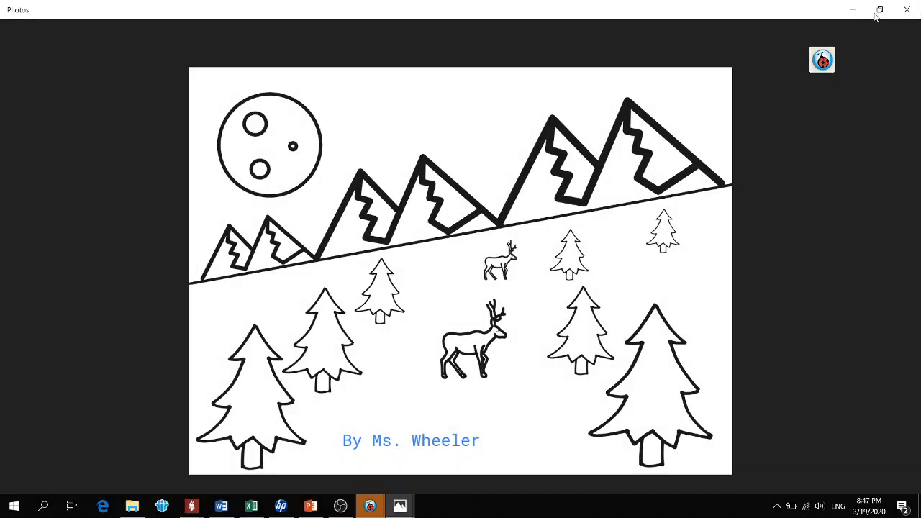
left_click(852, 10)
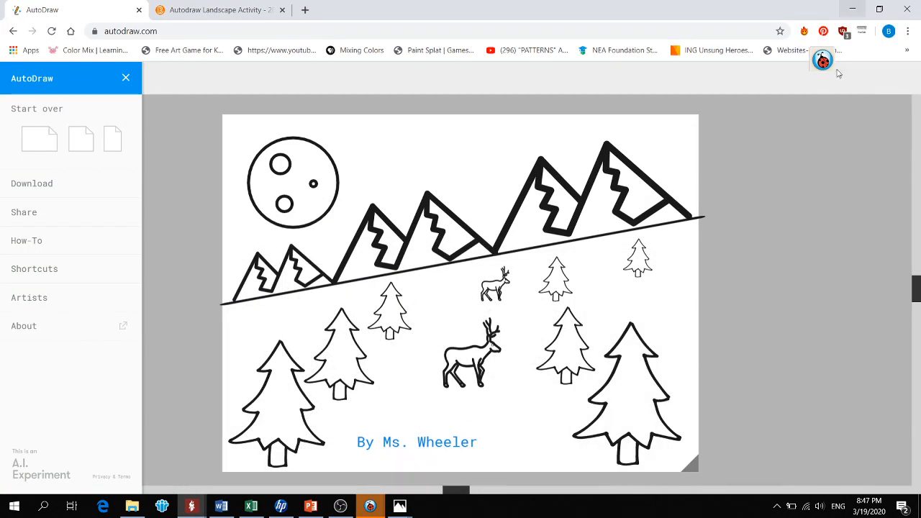
left_click(180, 162)
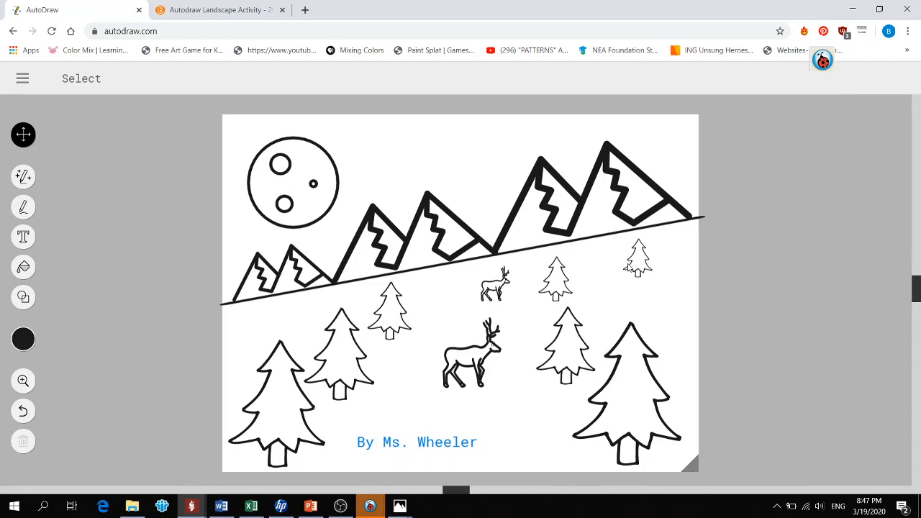
Switch to the Autodraw Landscape Activity discussion and start a new thread with the artist's name and "Winter Landscape" as its subject.
left_click(236, 11)
scroll(507, 410, "down", 3)
scroll(515, 414, "down", 4)
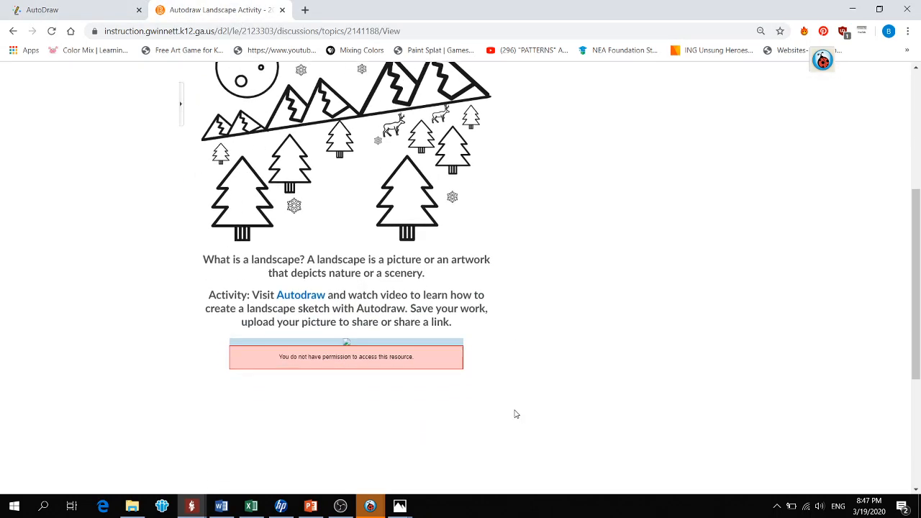
scroll(453, 416, "down", 1)
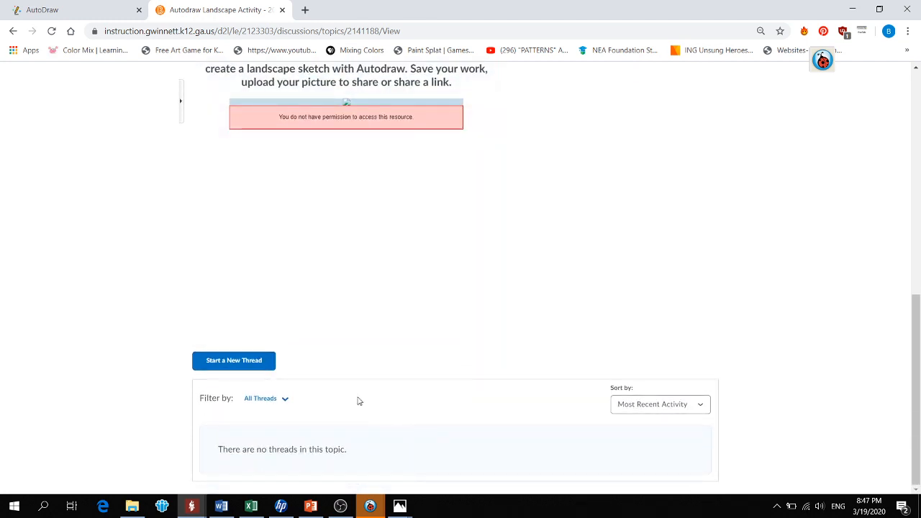
left_click(262, 361)
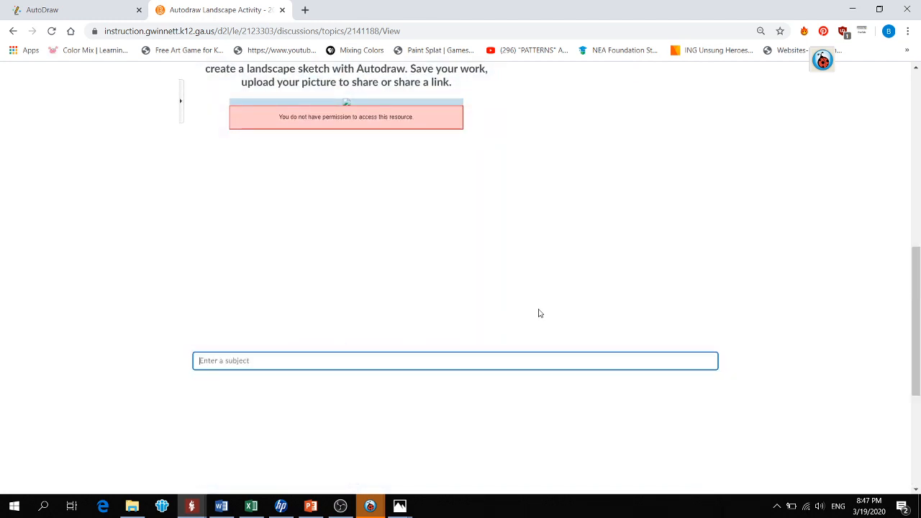
scroll(514, 364, "down", 2)
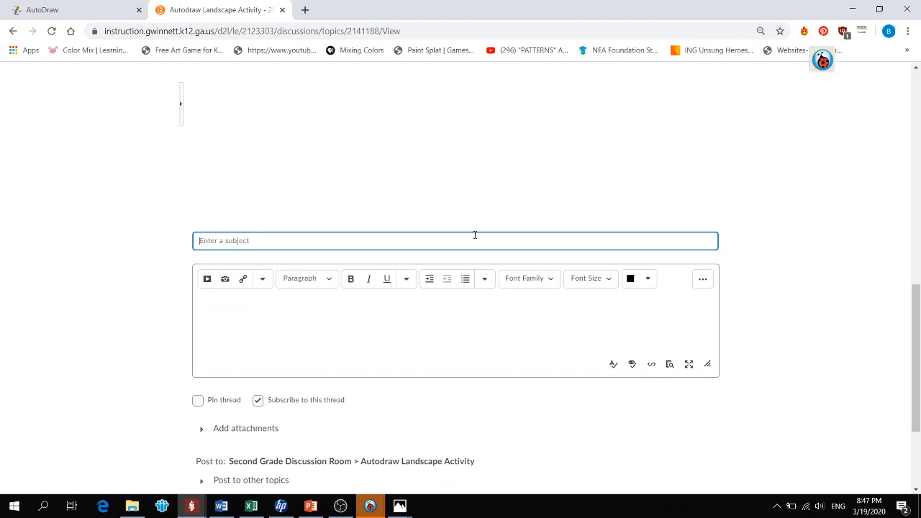
type("Ms. Wheeler-Winter L")
type("andscape")
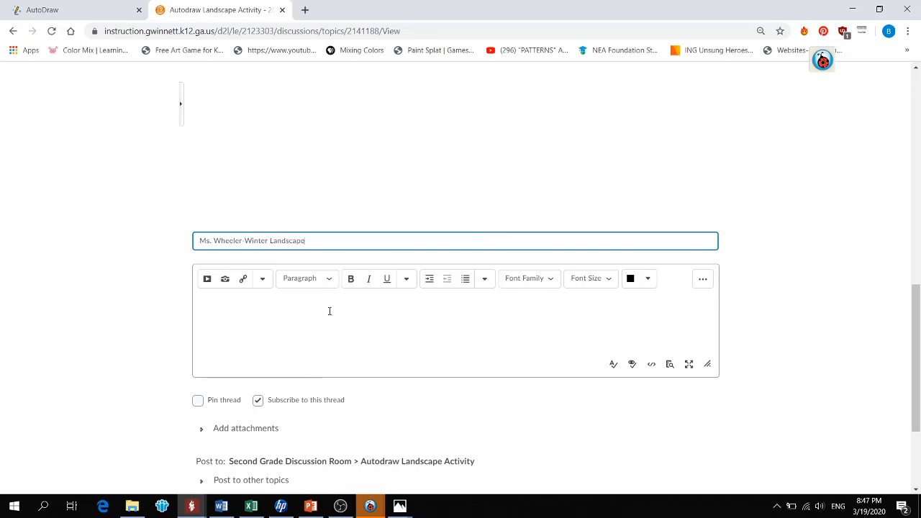
Add the image autodraw 3_19_2020 (3).png from the computer's Downloads folder to the post body, stored in course files.
left_click(330, 311)
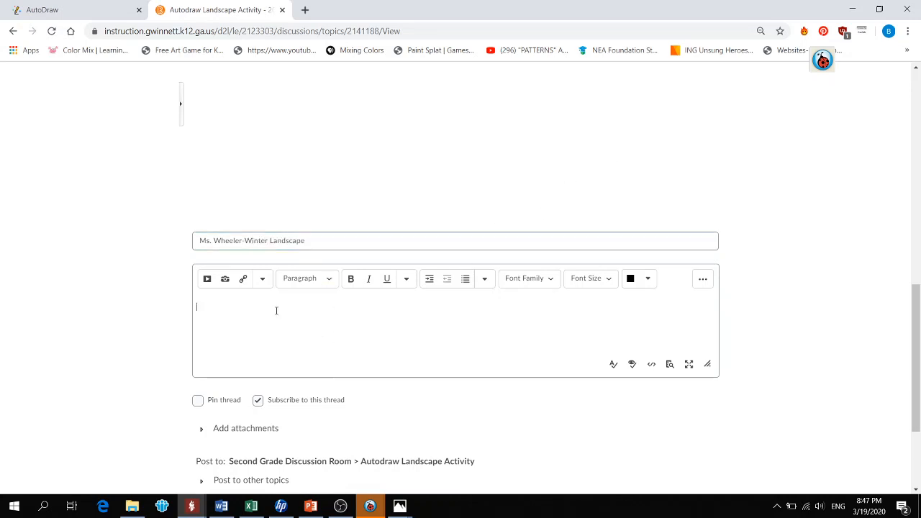
left_click(228, 284)
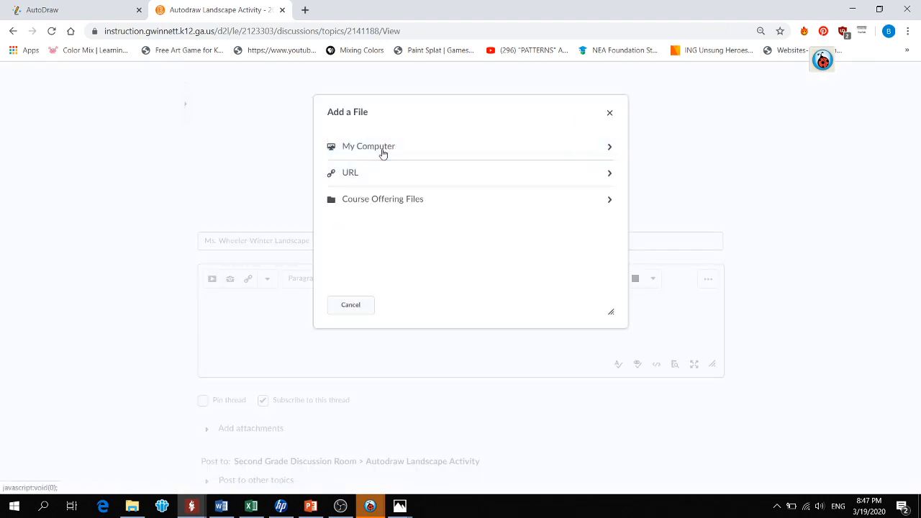
left_click(383, 153)
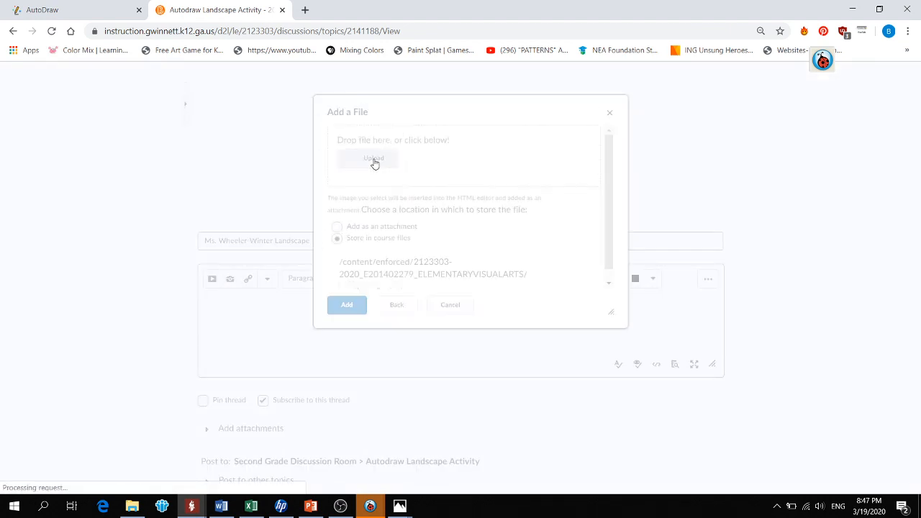
left_click(374, 160)
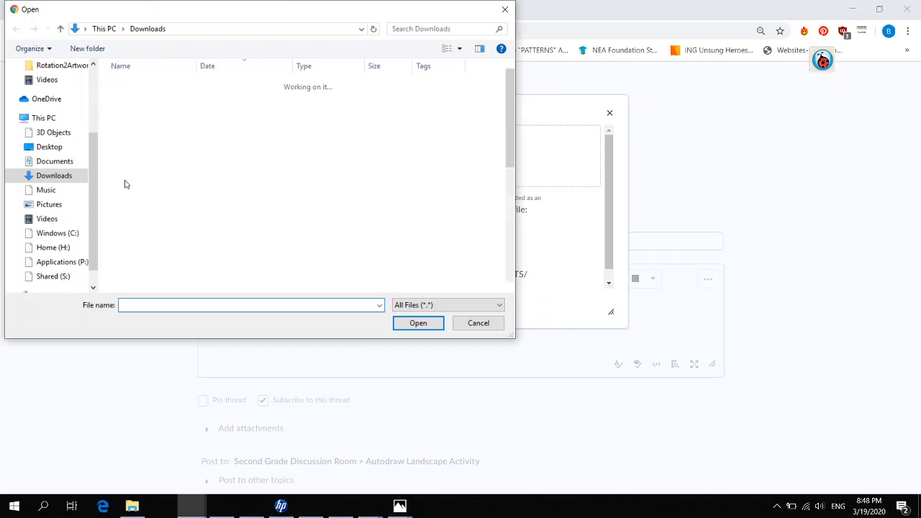
left_click_drag(91, 154, 91, 91)
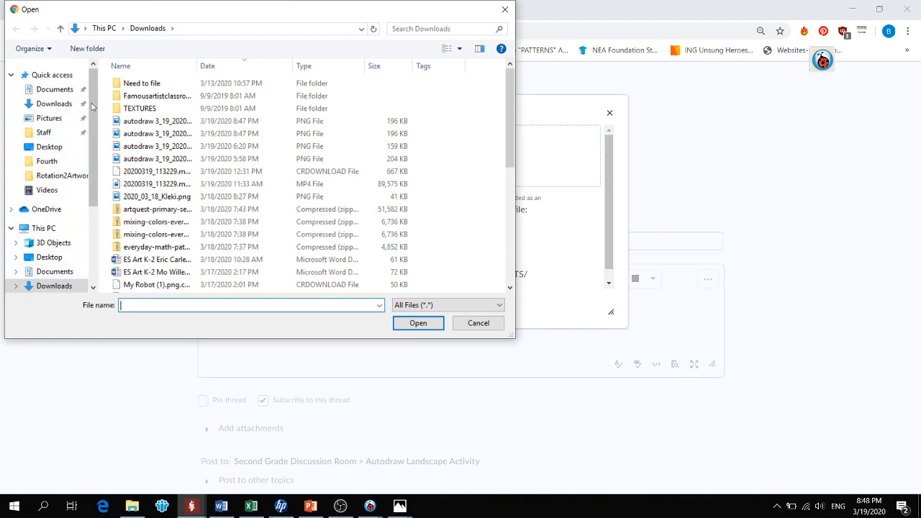
left_click(47, 104)
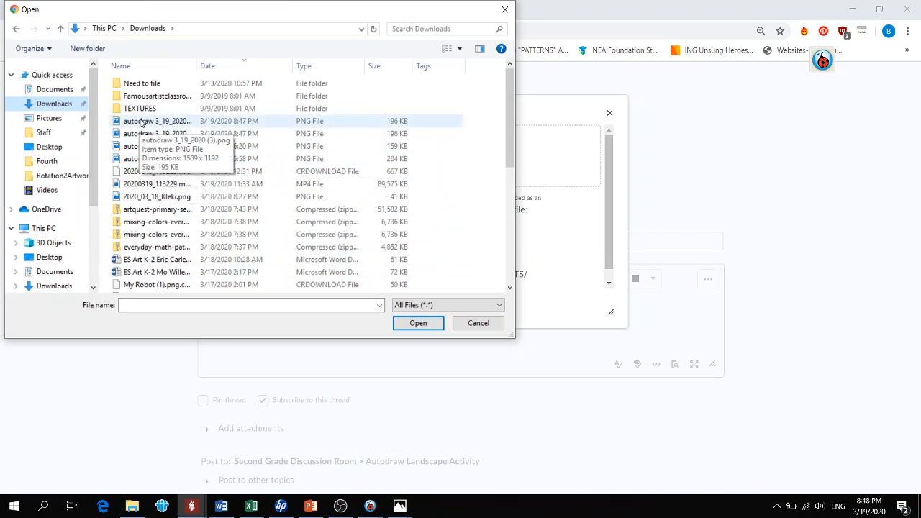
left_click(140, 124)
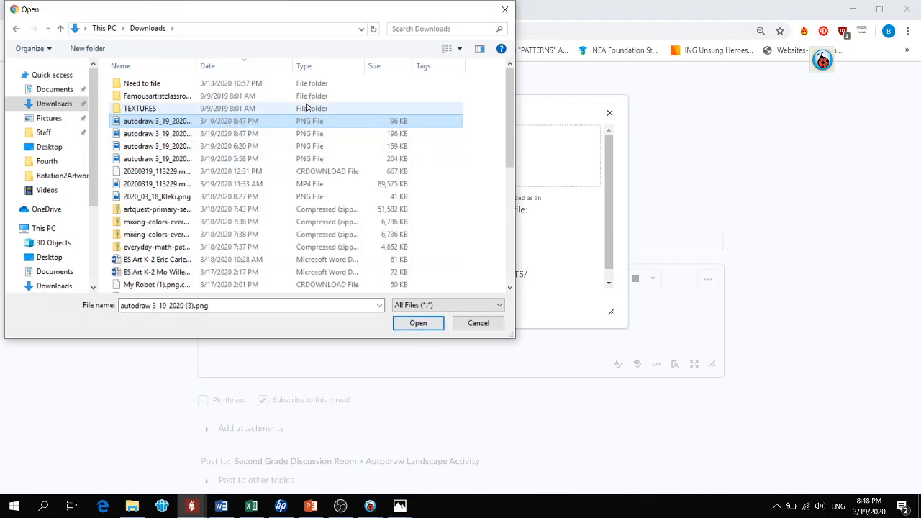
left_click(433, 323)
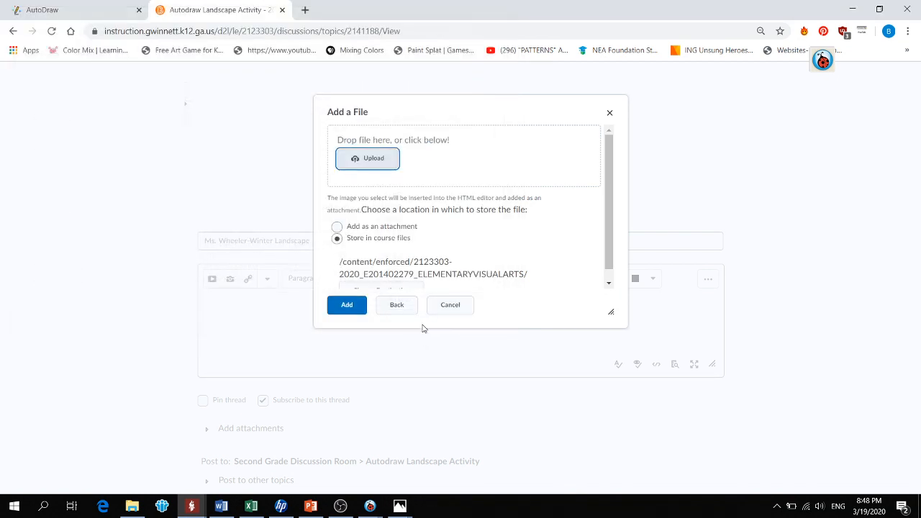
left_click(350, 314)
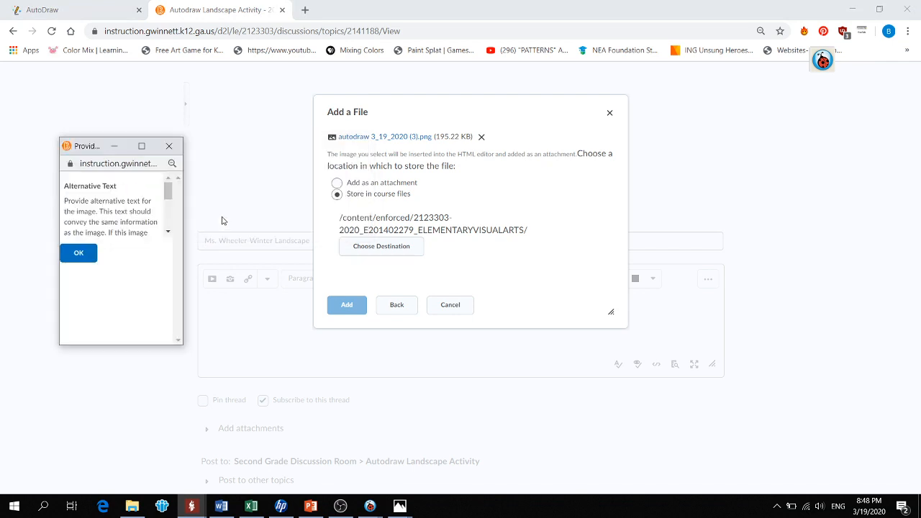
Mark the inserted landscape image as decorative instead of giving alternative text, and confirm.
scroll(169, 209, "down", 2)
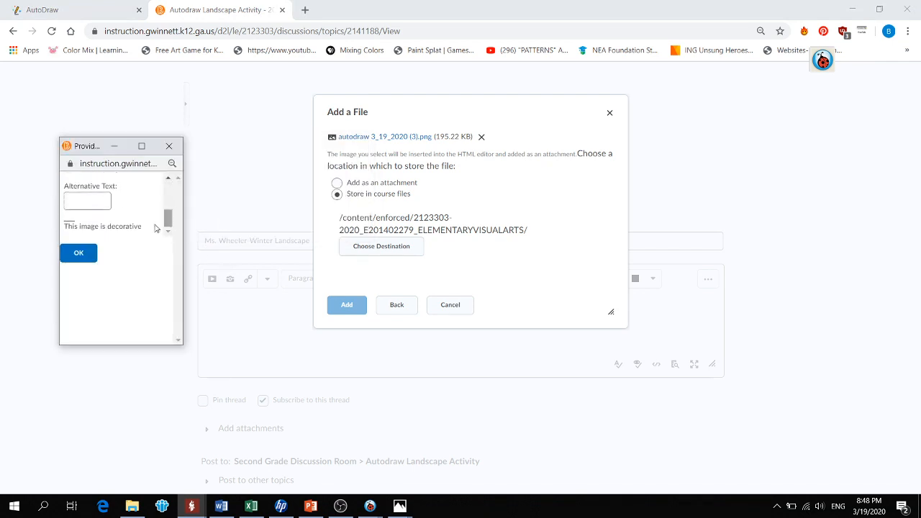
scroll(117, 223, "up", 2)
left_click(141, 146)
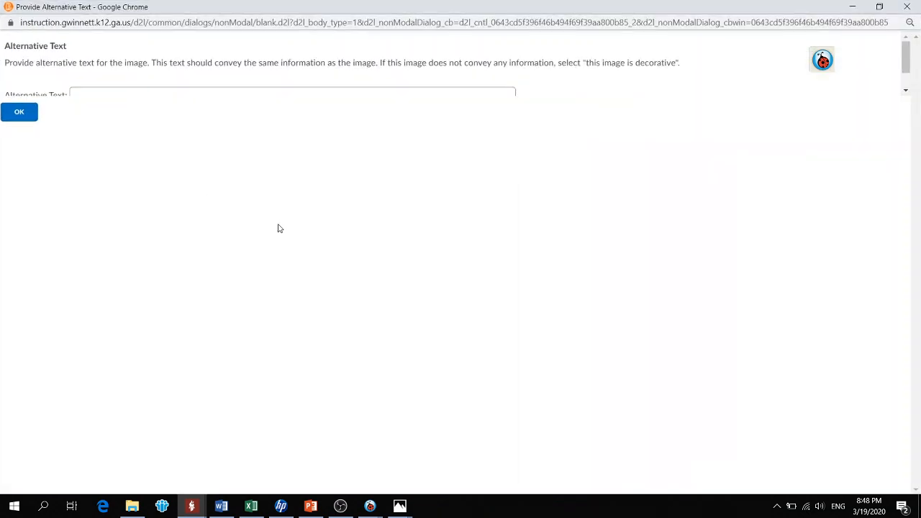
scroll(166, 89, "down", 1)
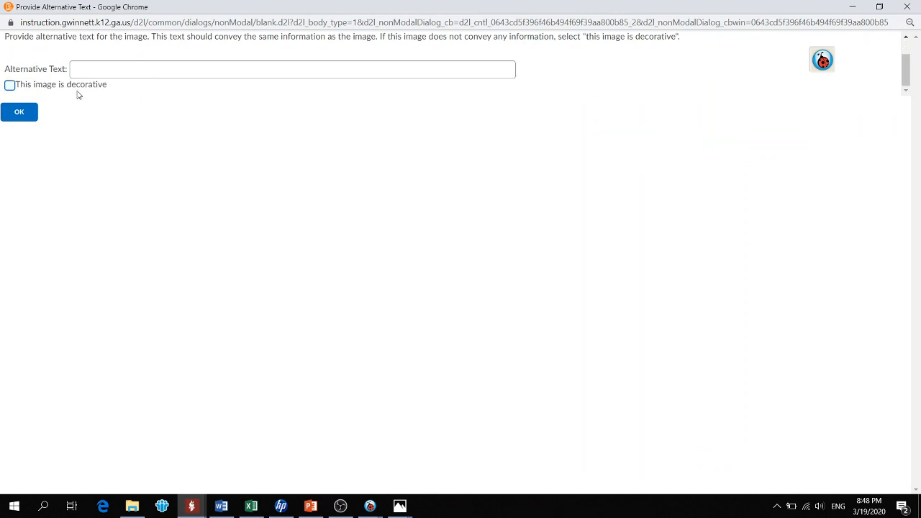
left_click(16, 86)
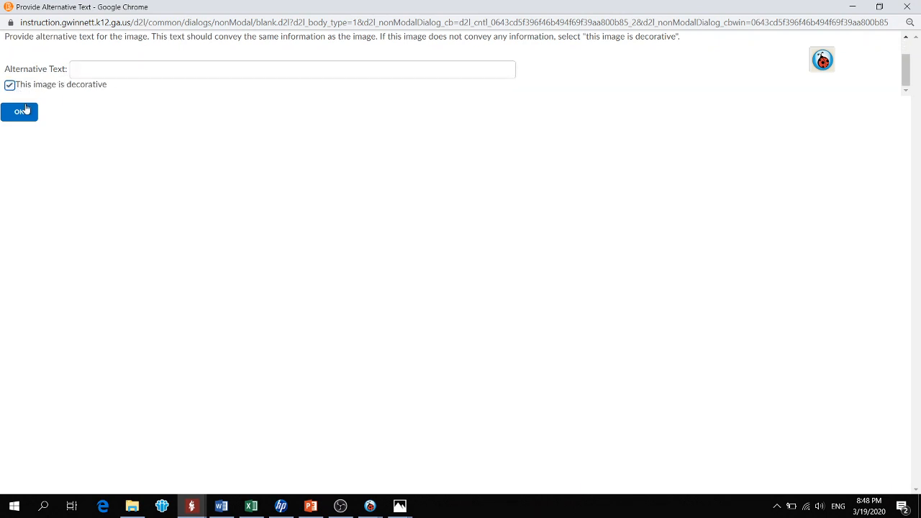
left_click(22, 113)
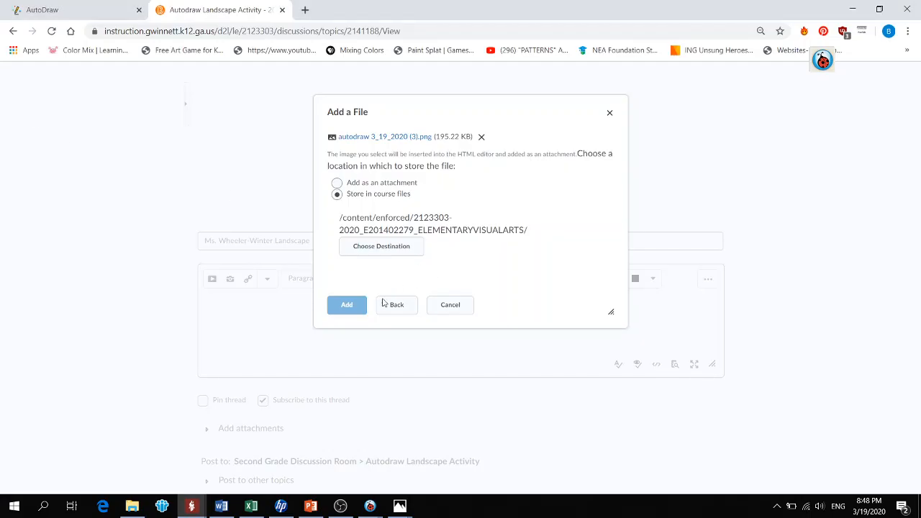
Enlarge the post's text editor downward and review the inserted landscape image down to its signature.
scroll(384, 319, "down", 5)
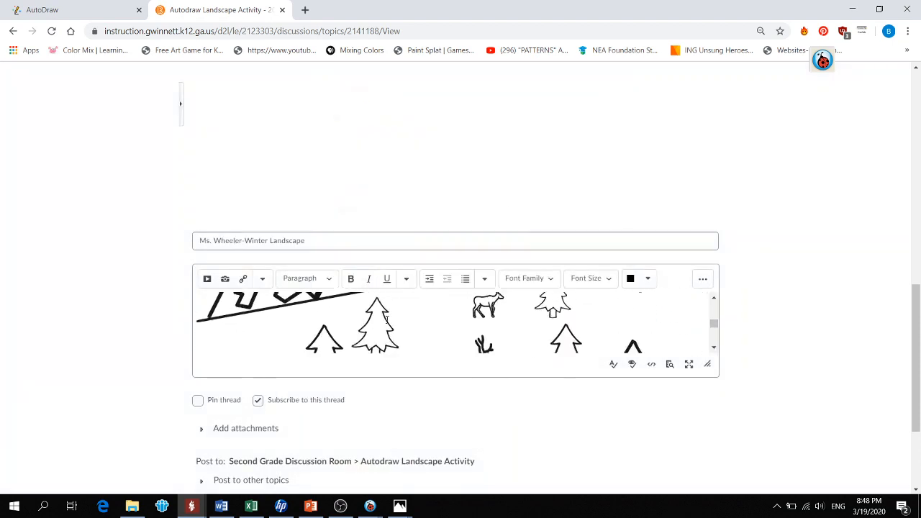
scroll(385, 318, "down", 5)
left_click_drag(707, 364, 718, 476)
scroll(625, 346, "down", 1)
scroll(624, 347, "up", 4)
scroll(624, 347, "down", 4)
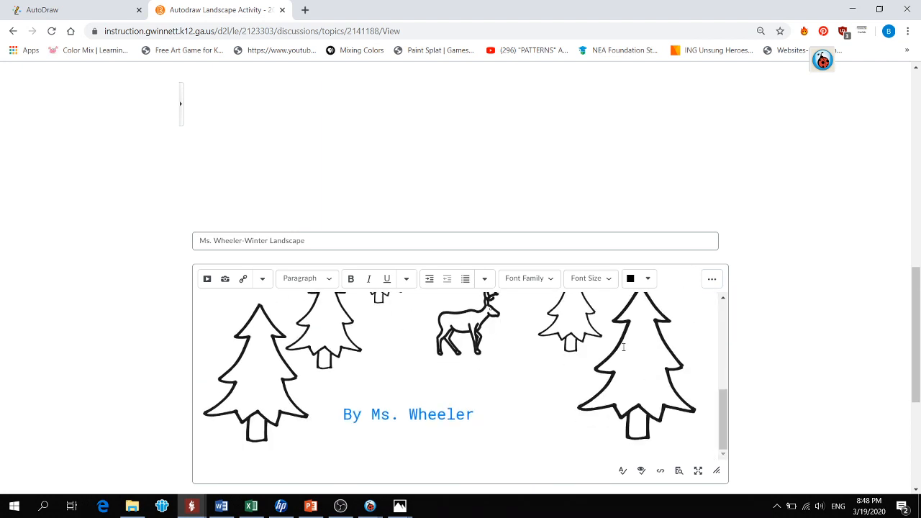
scroll(859, 325, "down", 3)
scroll(806, 324, "up", 2)
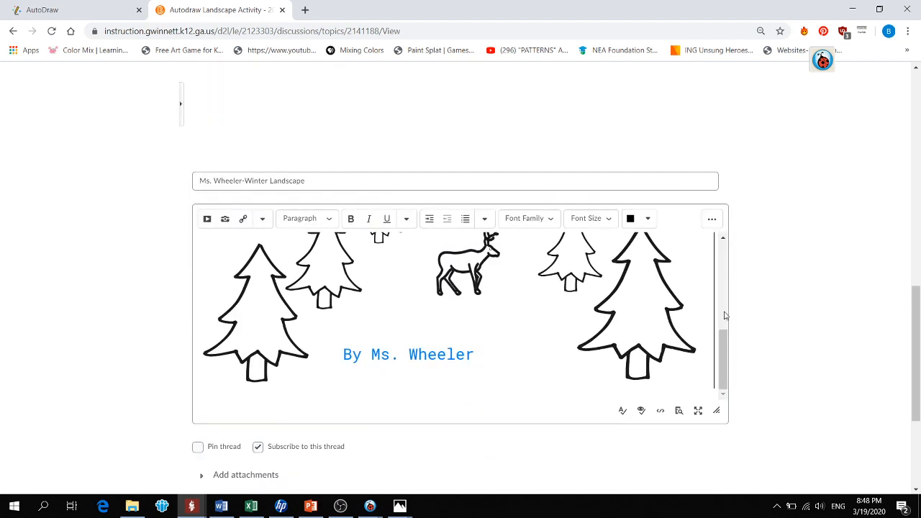
Switch to AutoDraw and copy the share link of the landscape drawing.
left_click(32, 10)
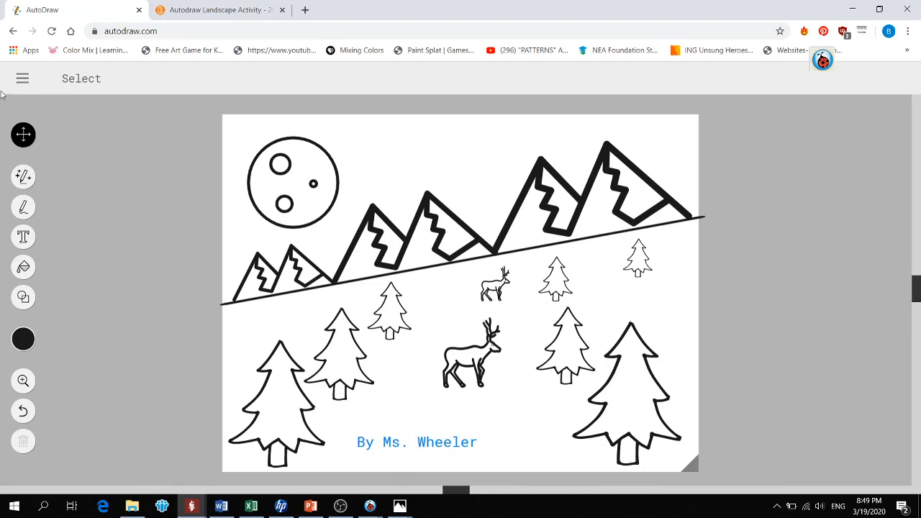
left_click(23, 80)
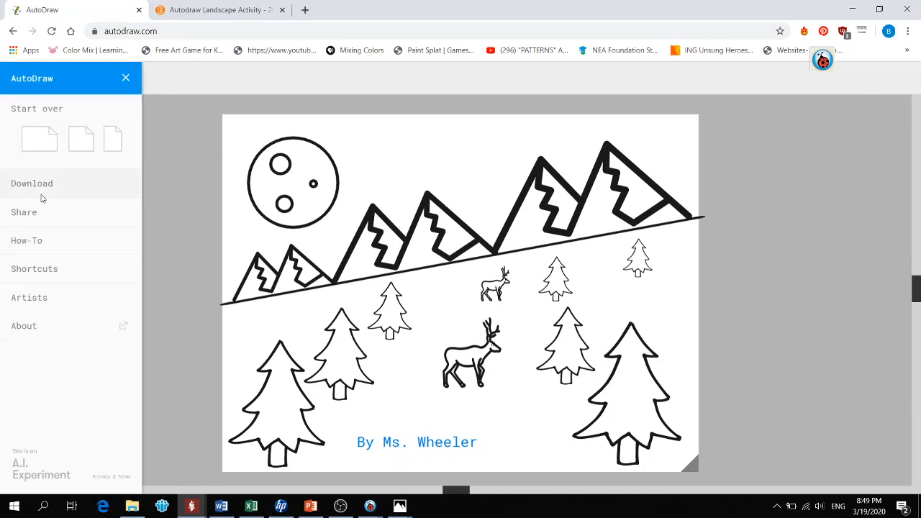
left_click(176, 118)
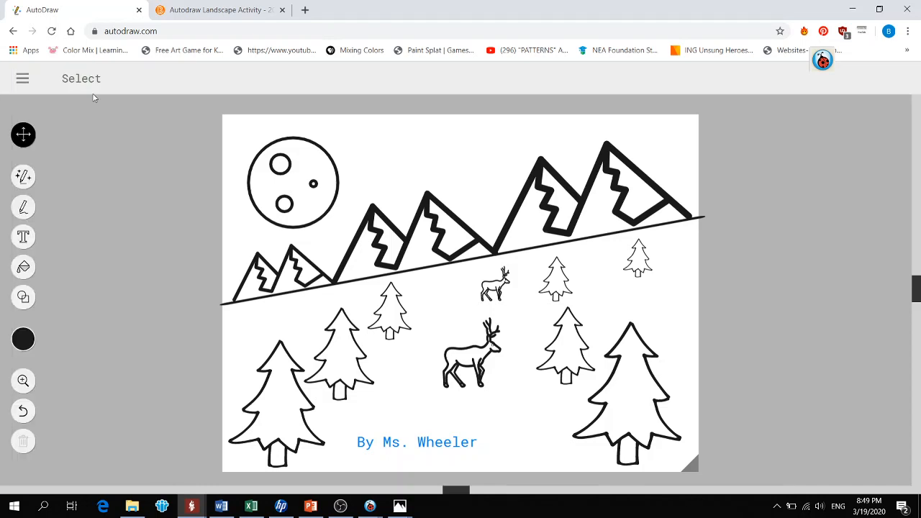
left_click(28, 81)
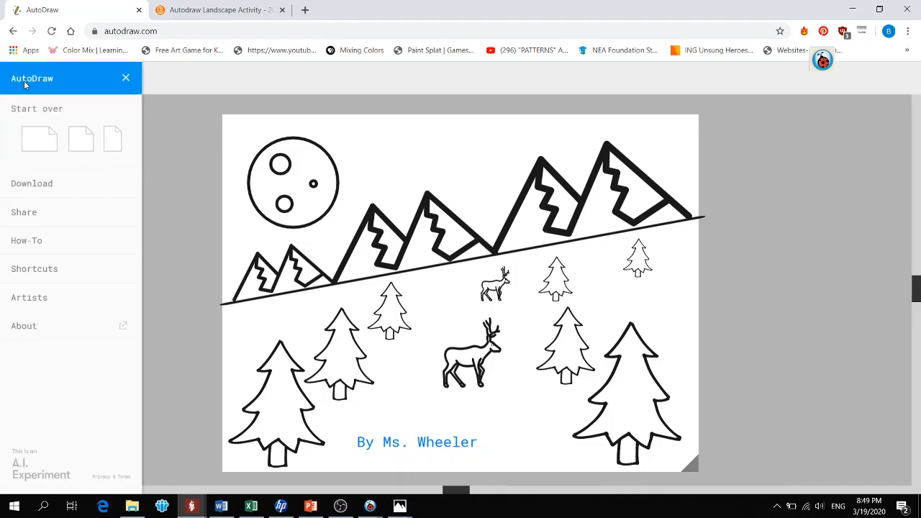
left_click(46, 211)
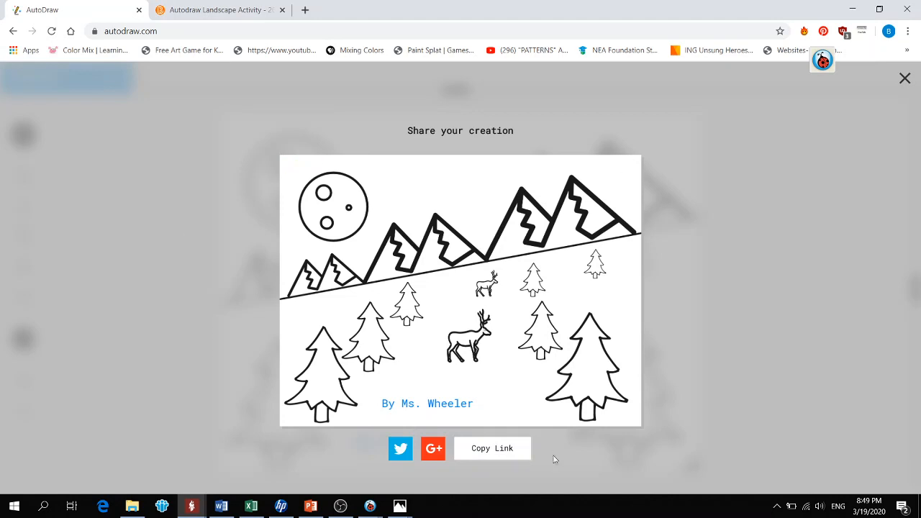
left_click(487, 453)
Return to the discussion post and paste the copied AutoDraw share link on the line below the landscape image.
left_click(188, 6)
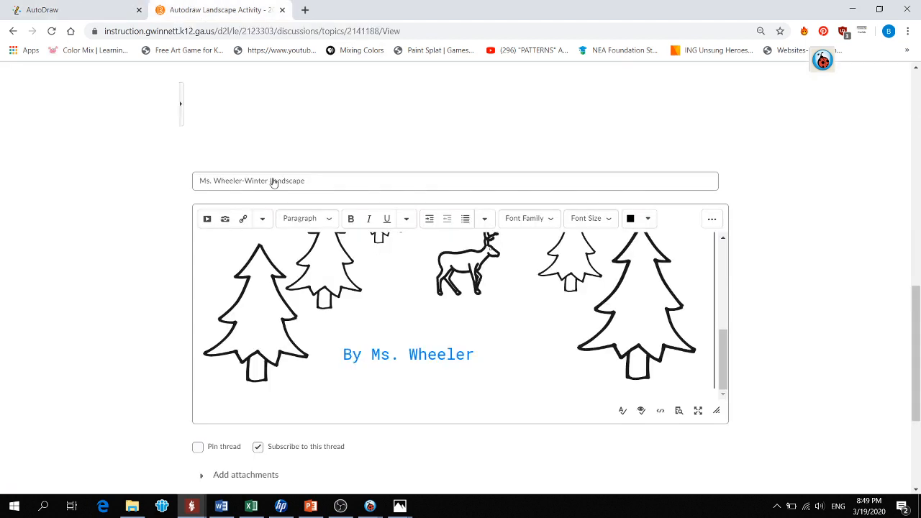
scroll(460, 328, "up", 5)
scroll(460, 328, "down", 5)
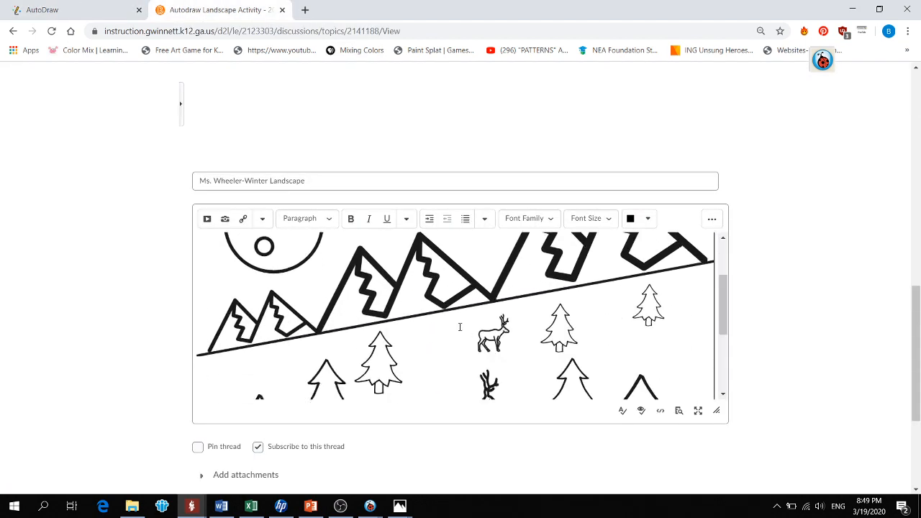
scroll(464, 303, "down", 3)
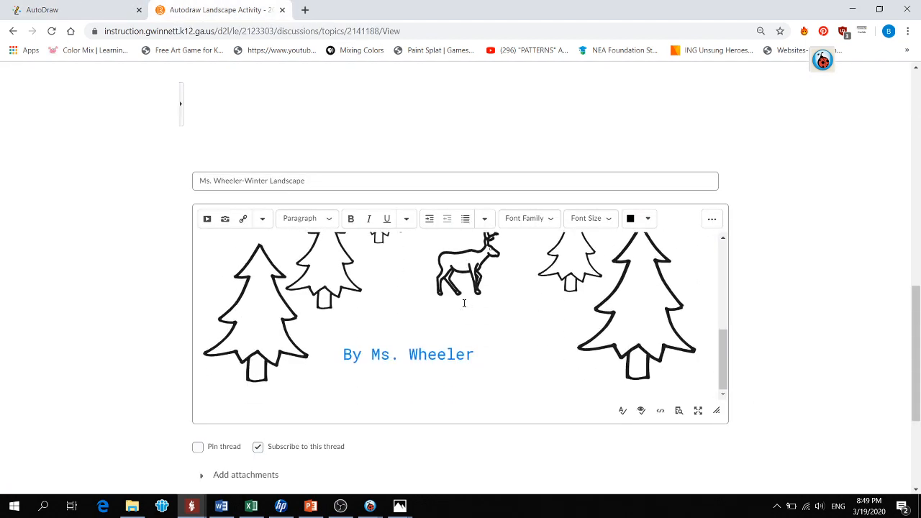
left_click(521, 324)
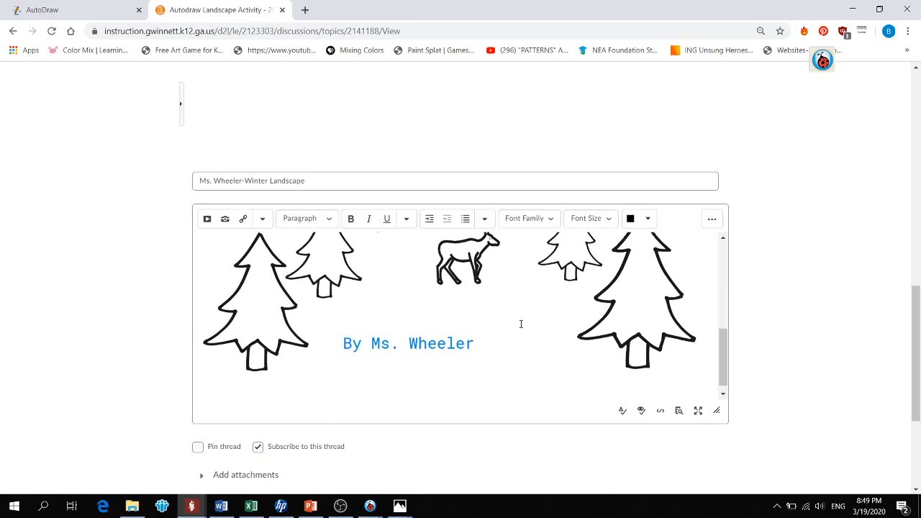
right_click(211, 398)
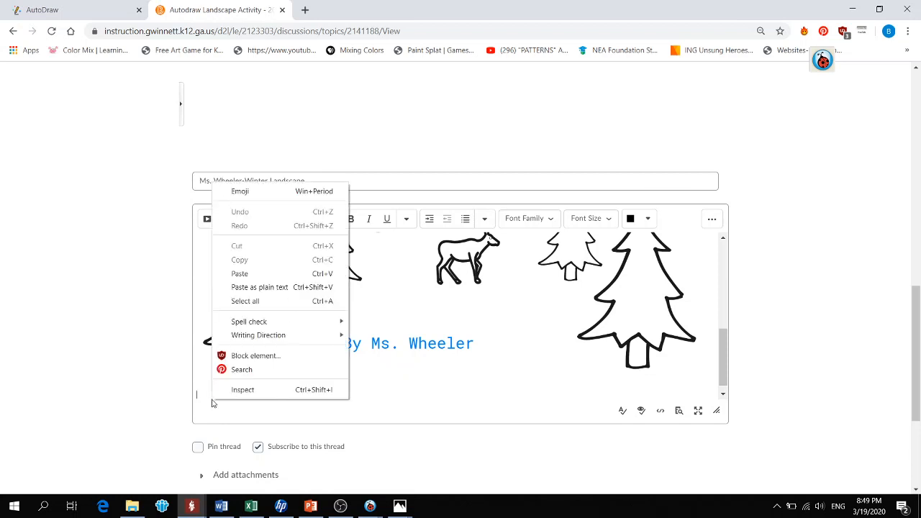
left_click(253, 274)
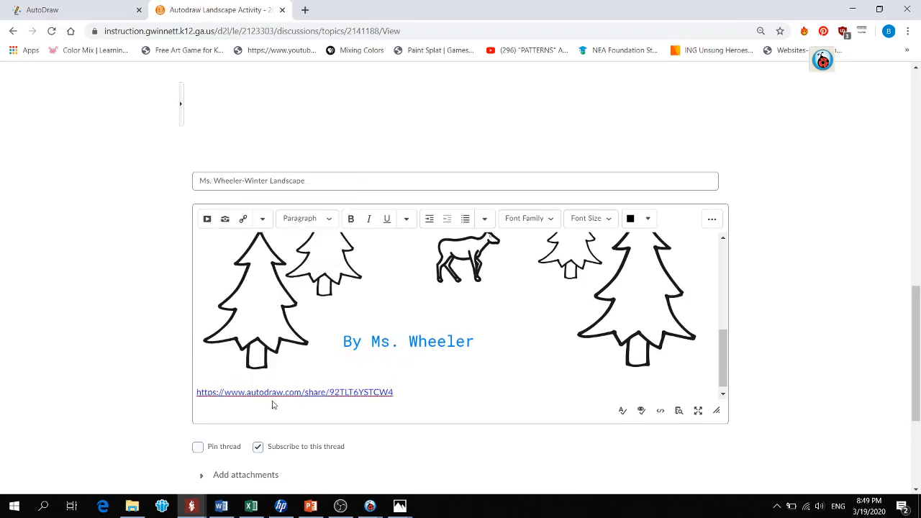
Publish the thread to the Autodraw Landscape Activity topic and expand the new post to show its full content.
scroll(263, 398, "down", 3)
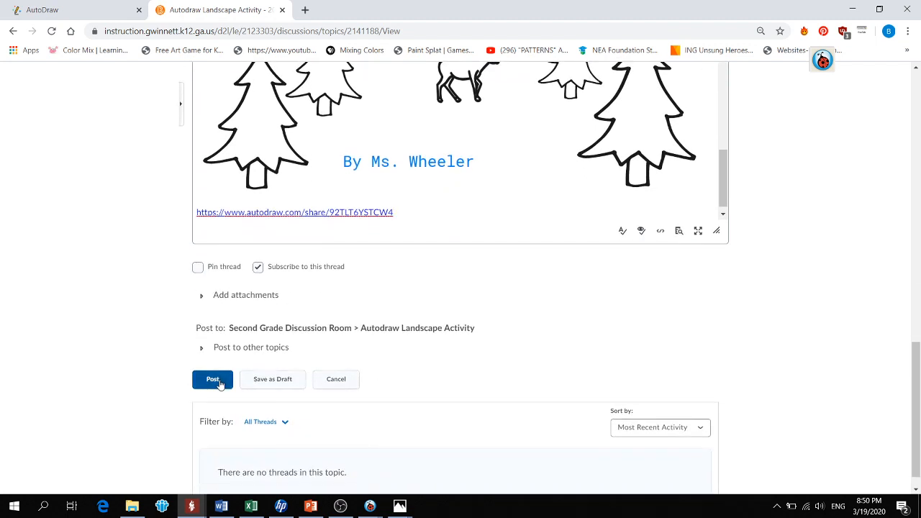
scroll(449, 379, "up", 3)
scroll(267, 436, "down", 3)
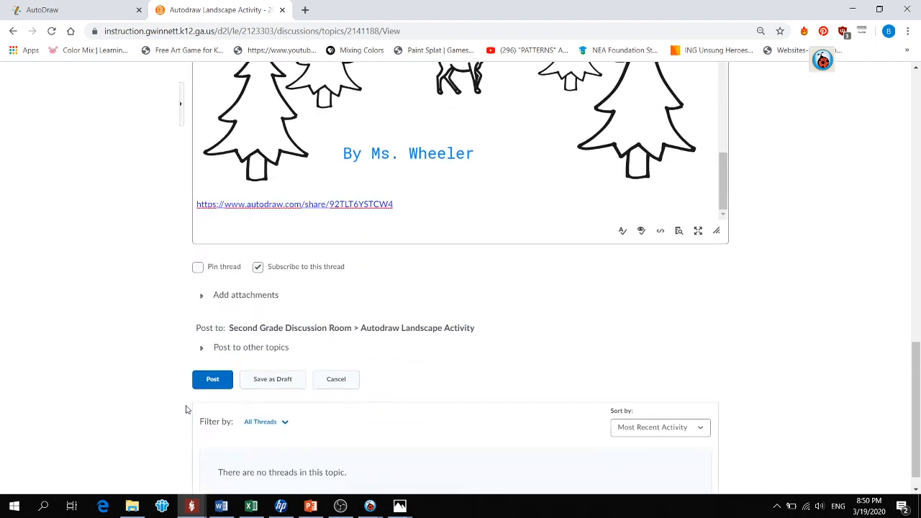
left_click(196, 381)
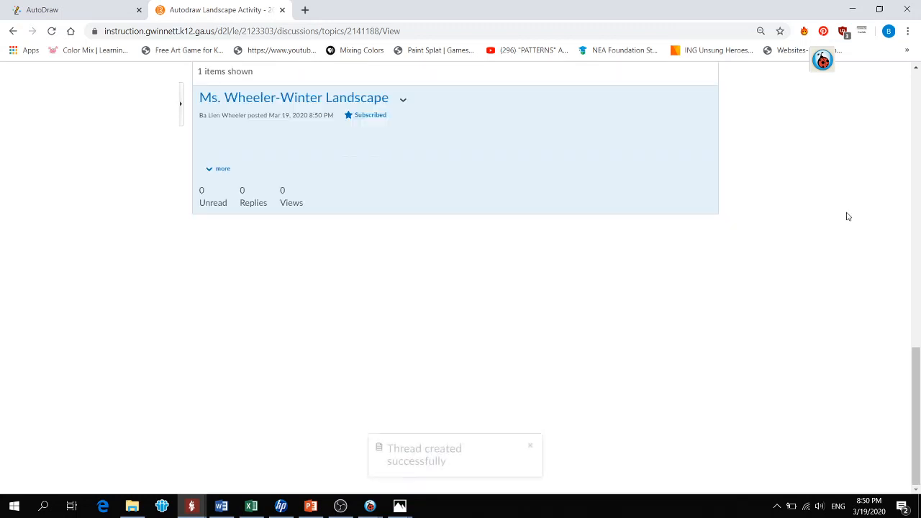
left_click(220, 169)
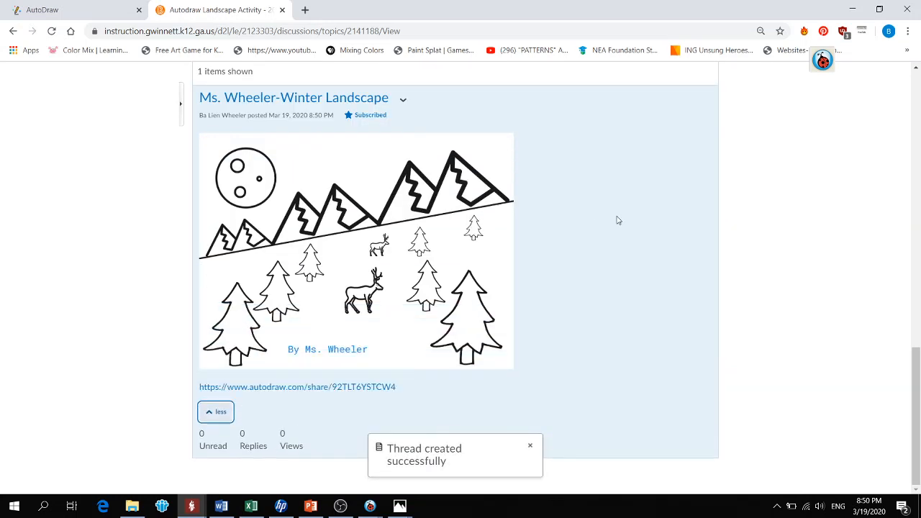